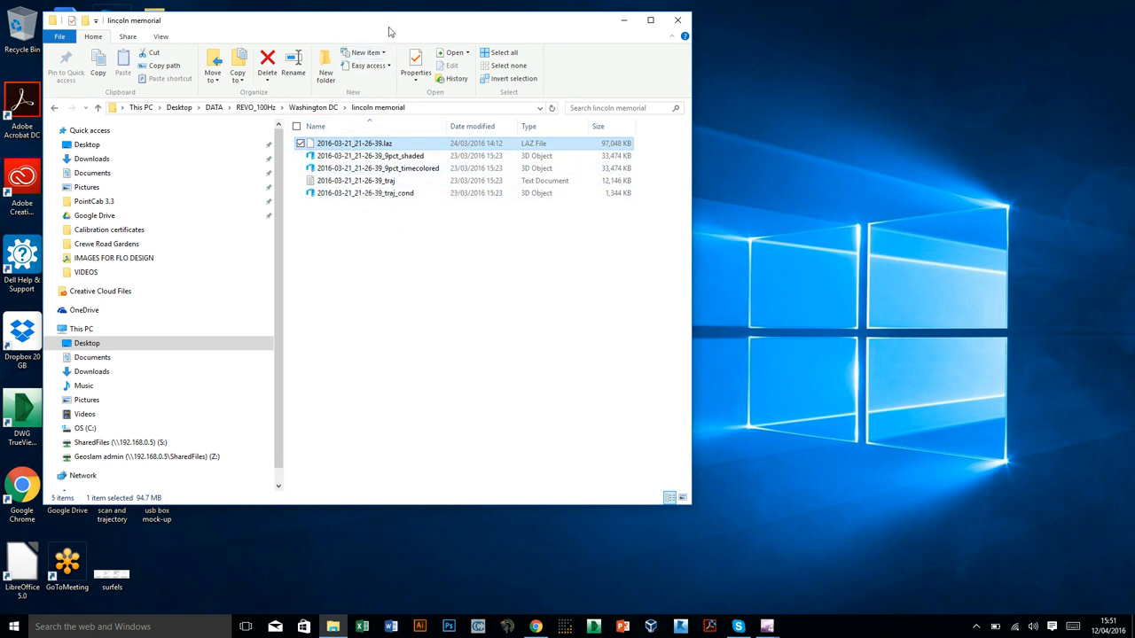
Reposition the lincoln memorial folder window on the desktop and switch to CloudCompare.
drag(388, 31, 361, 44)
click(745, 252)
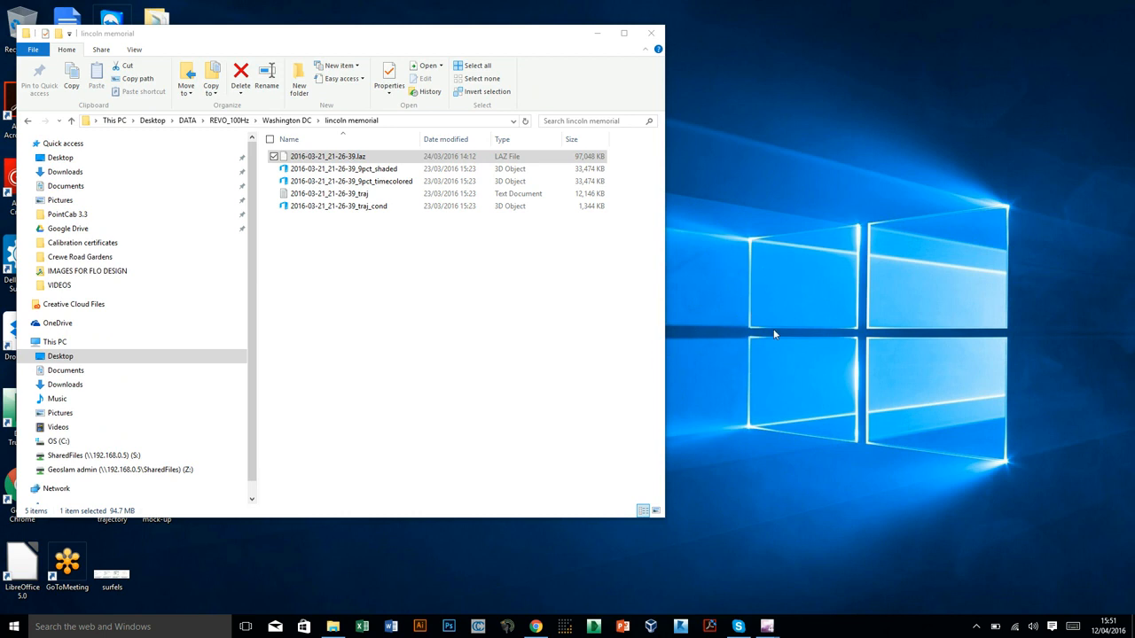
click(478, 626)
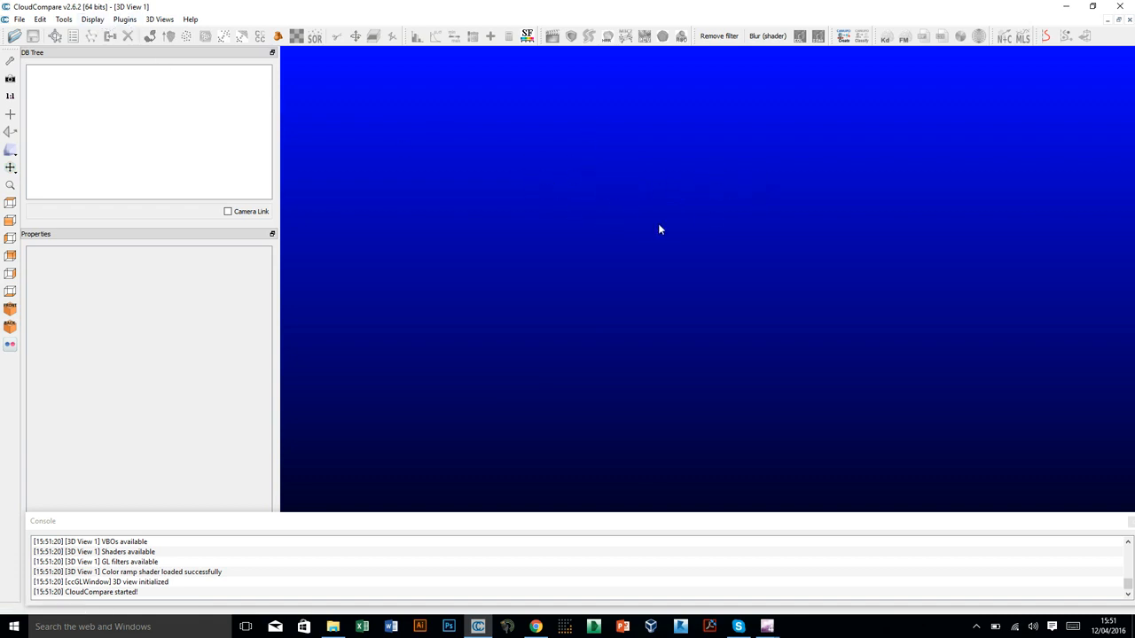
Set the 3D view's background color to black in the display settings and apply the change.
click(94, 19)
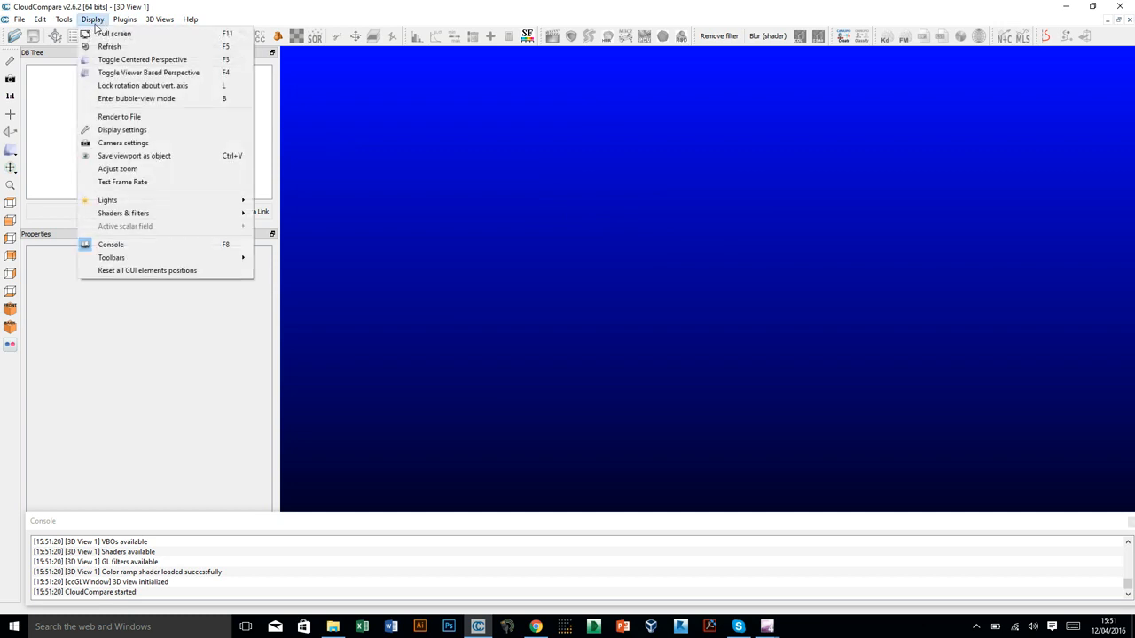
click(132, 131)
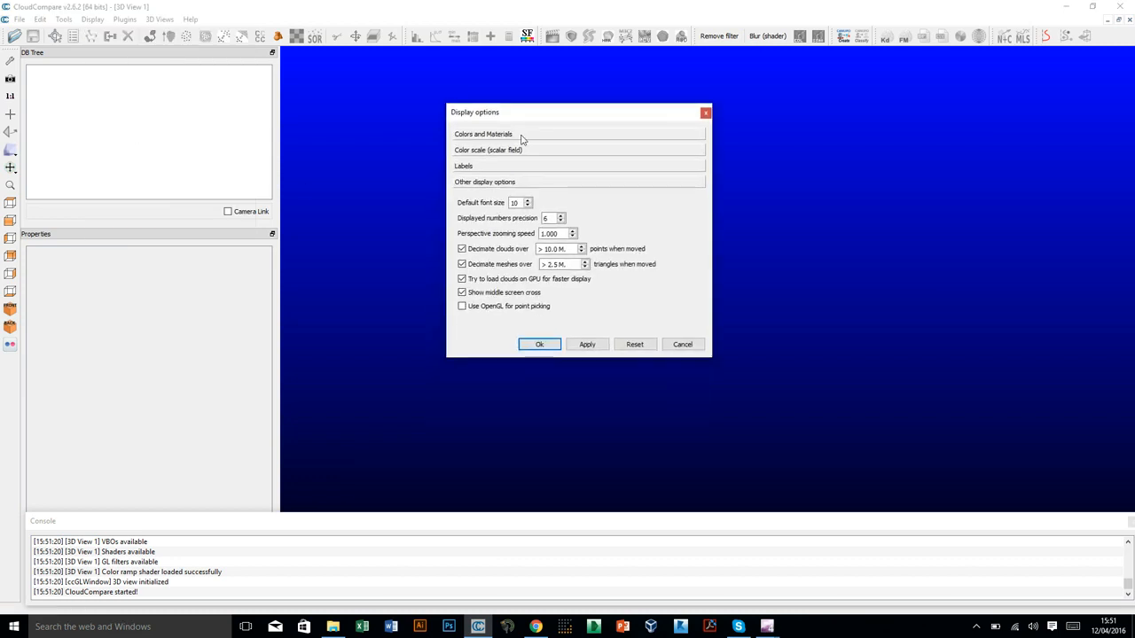
click(522, 137)
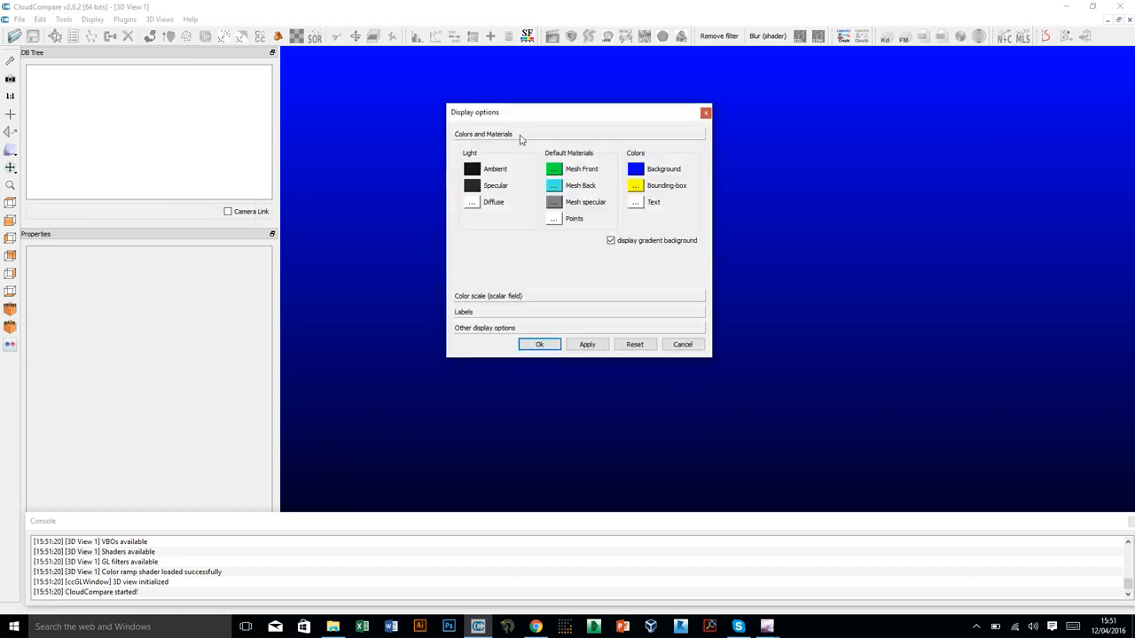
click(636, 170)
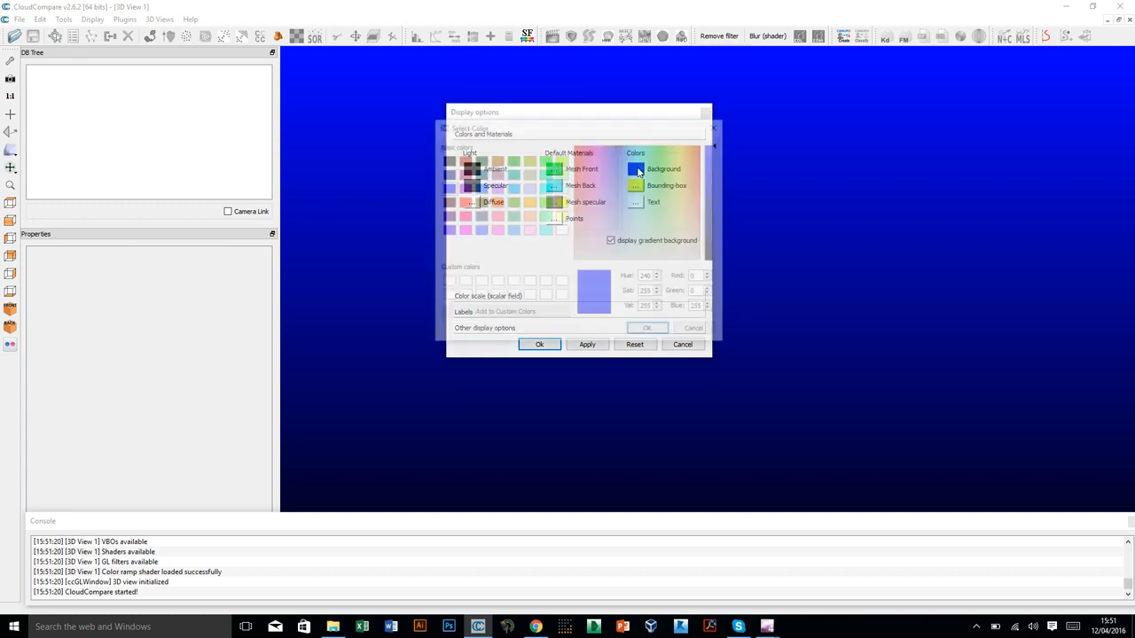
click(446, 160)
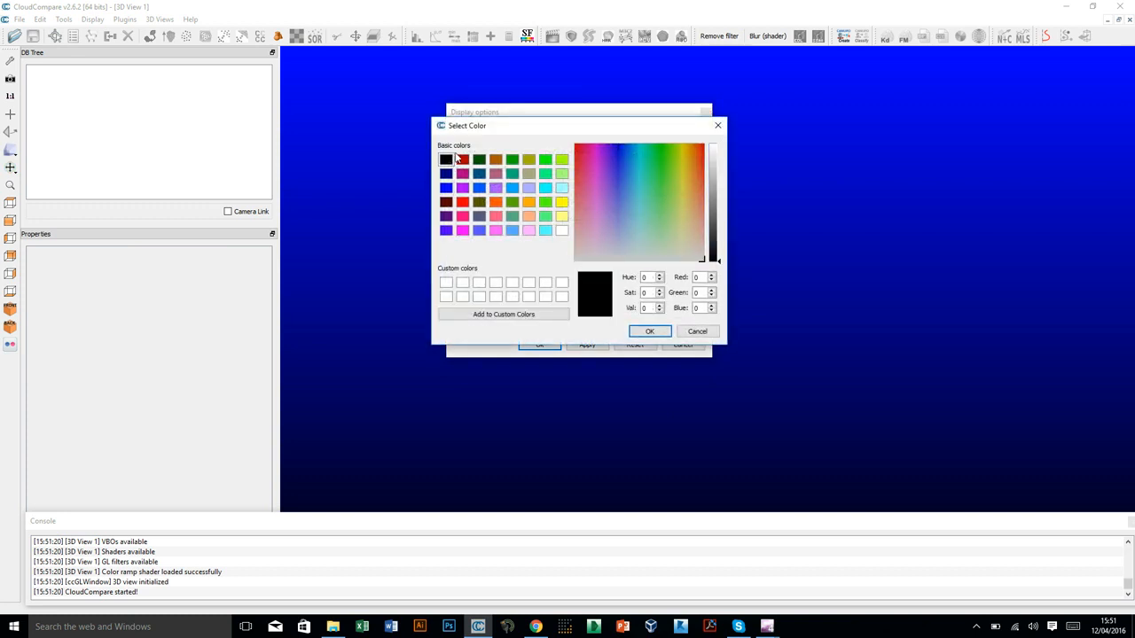
click(649, 331)
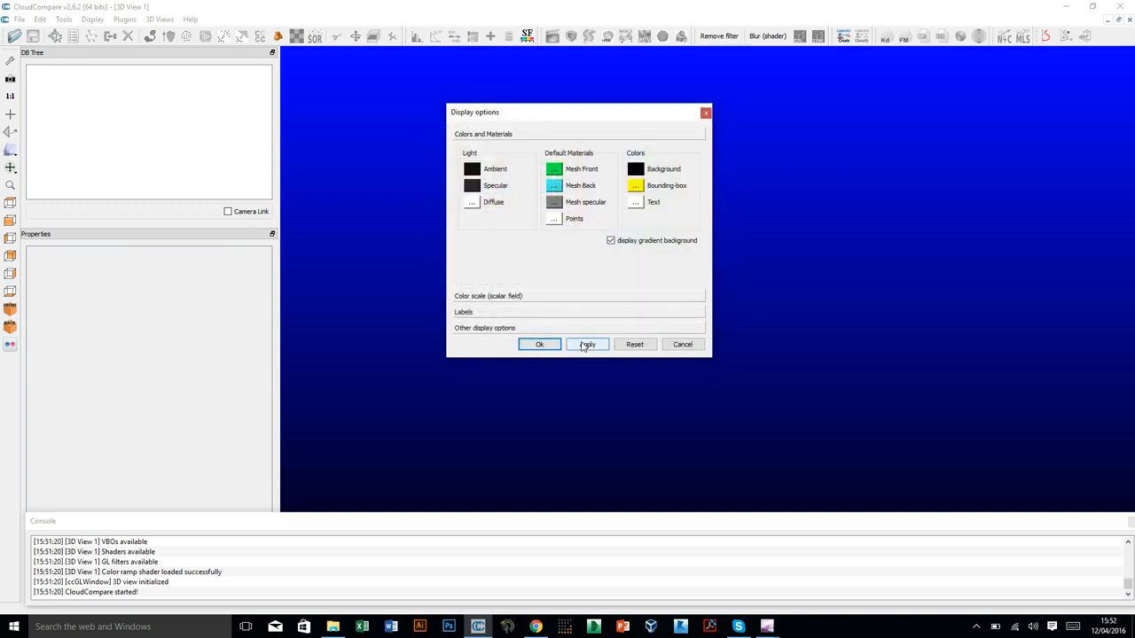
click(584, 345)
click(540, 345)
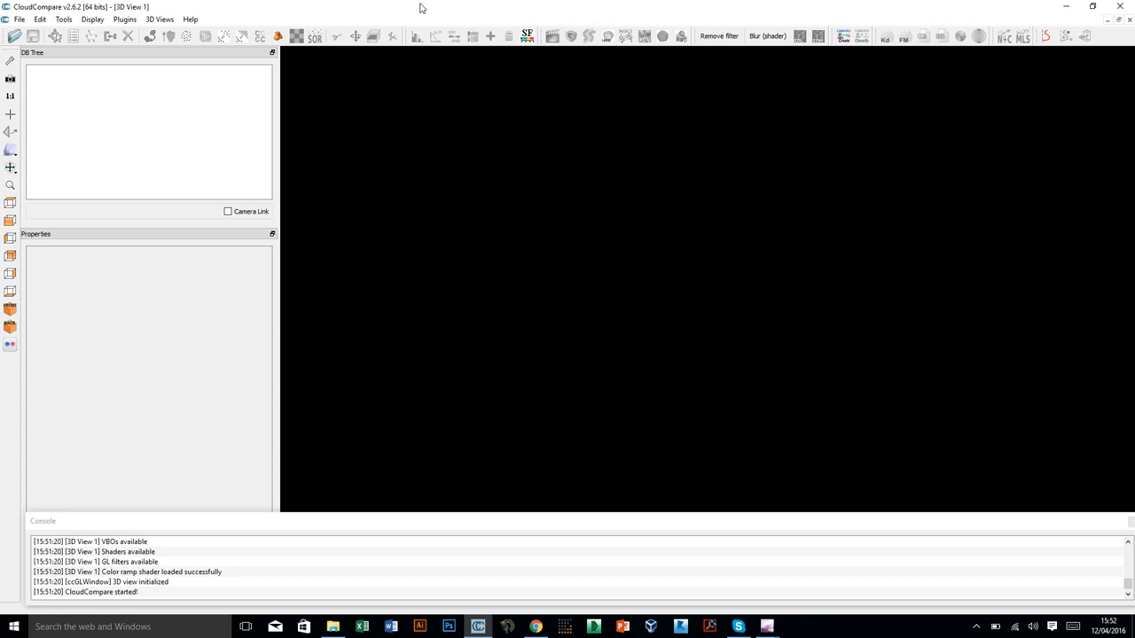
Load 2016-03-21_21-26-39.laz from the lincoln memorial folder into the 3D view, keeping the default LAS field selection.
drag(402, 15, 744, 27)
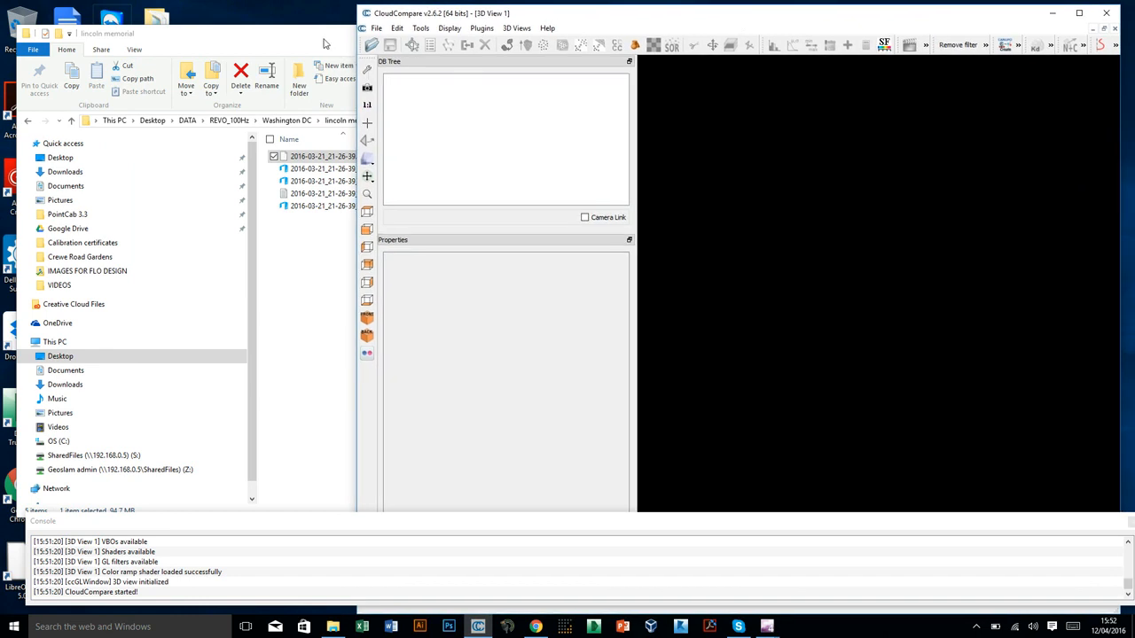
click(327, 44)
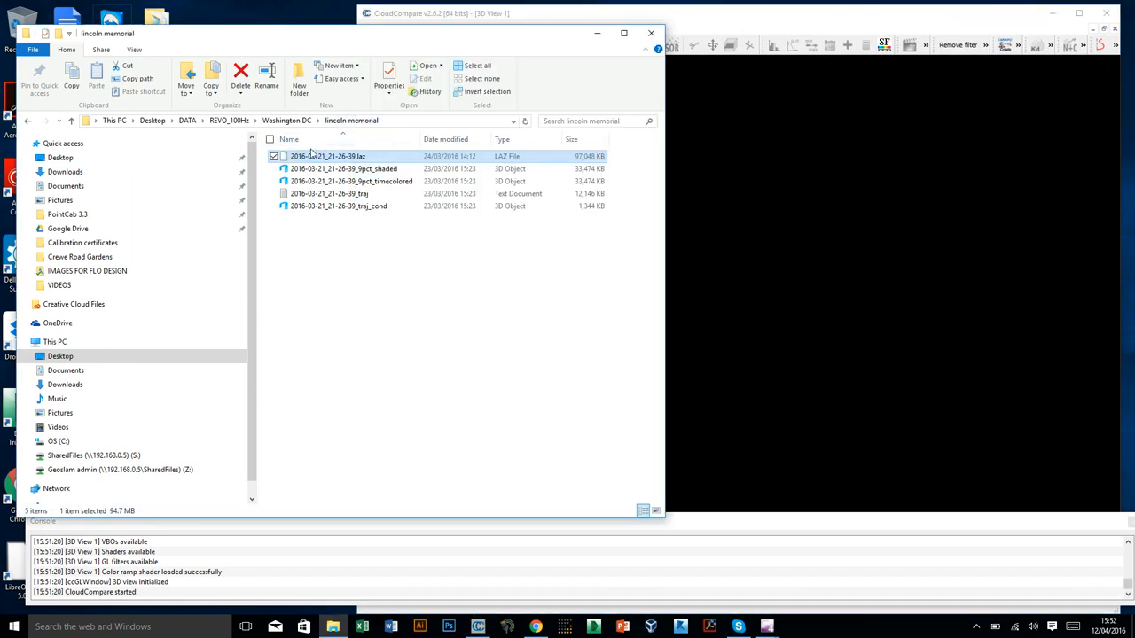
drag(305, 161, 783, 230)
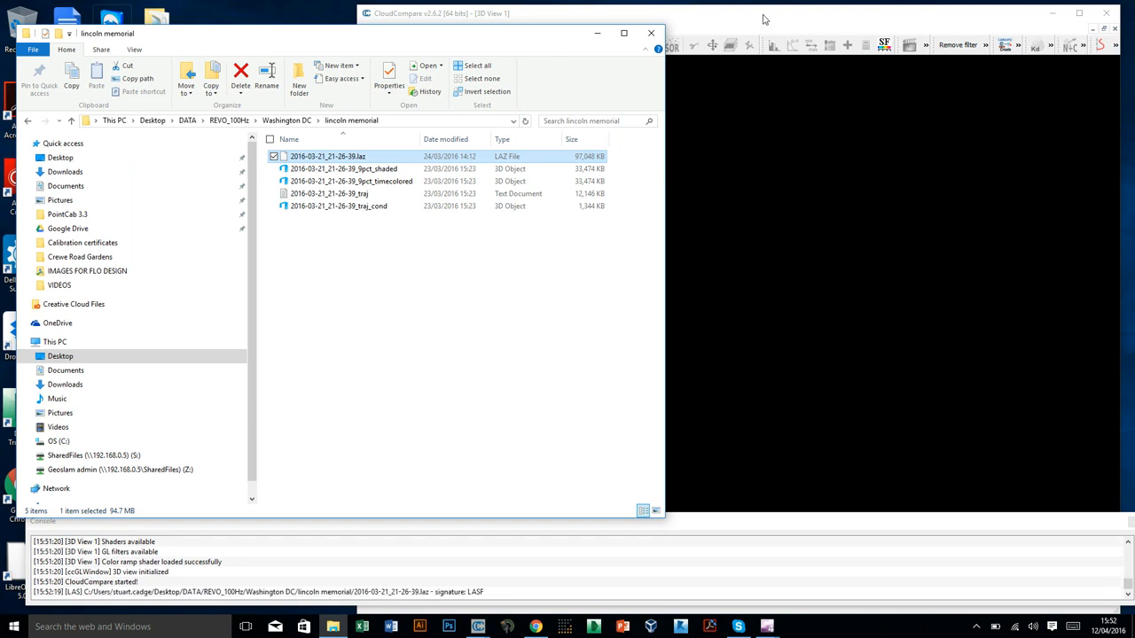
drag(568, 143, 766, 111)
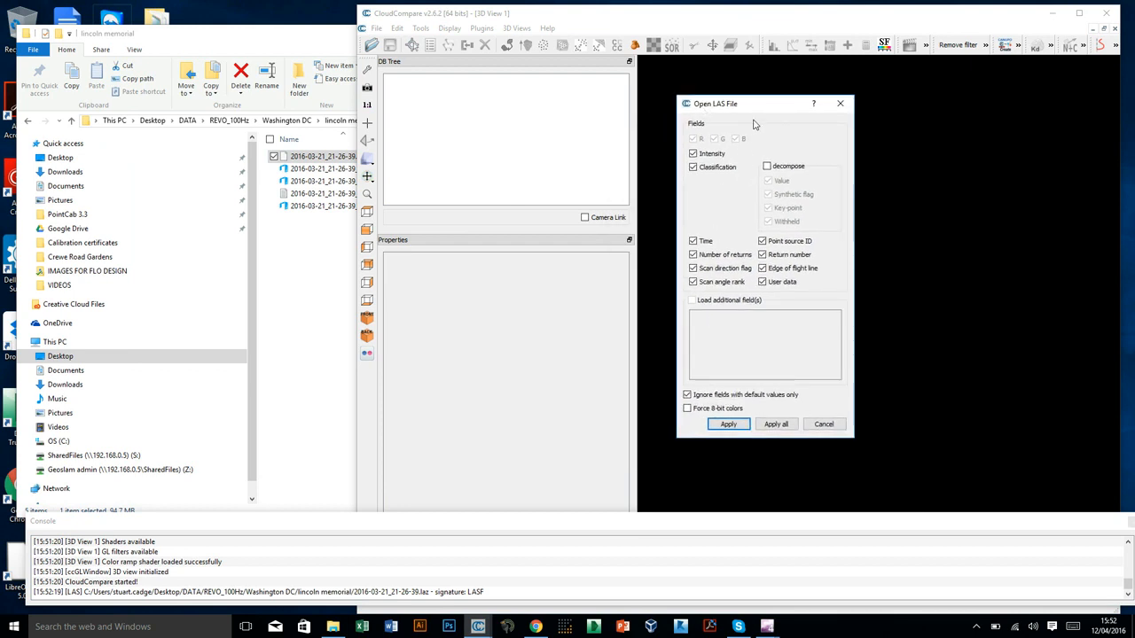
drag(761, 112, 755, 106)
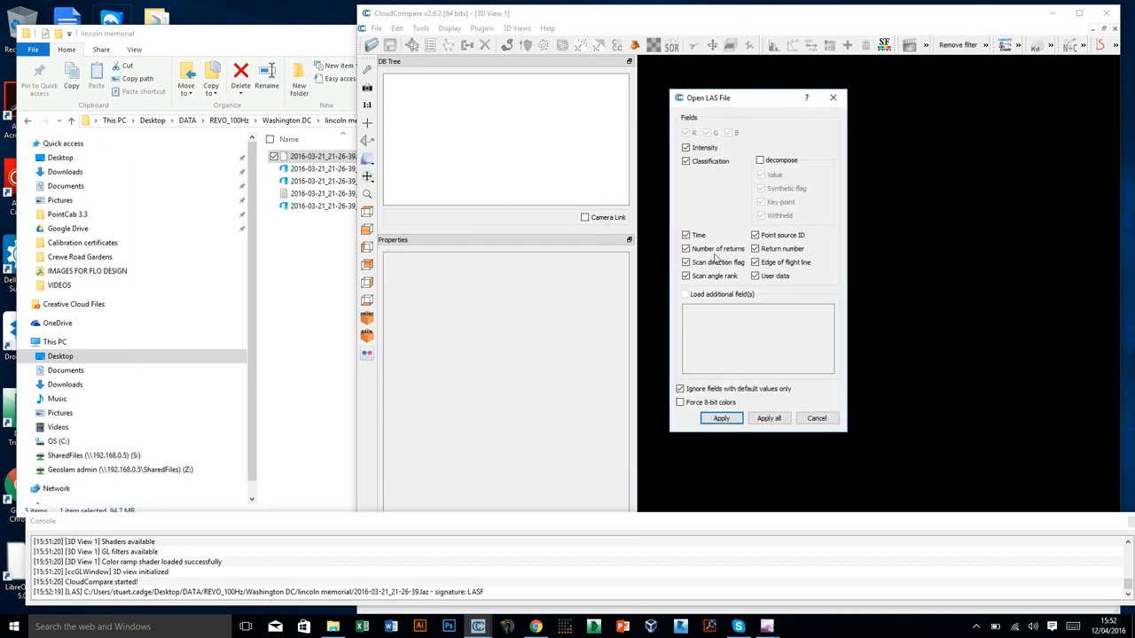
click(721, 420)
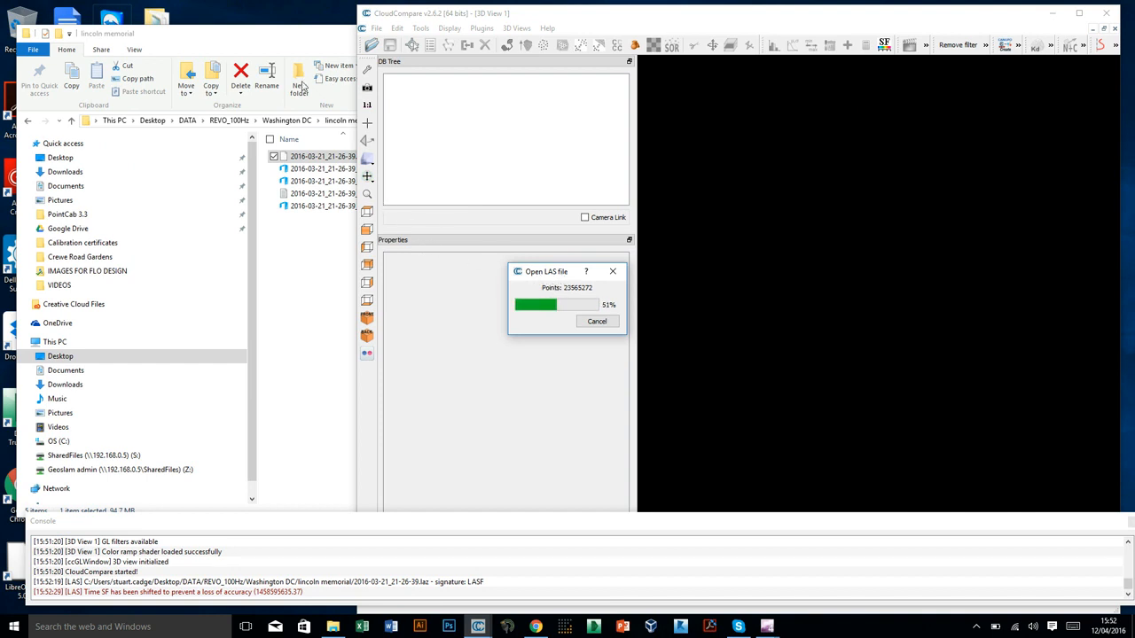
click(303, 51)
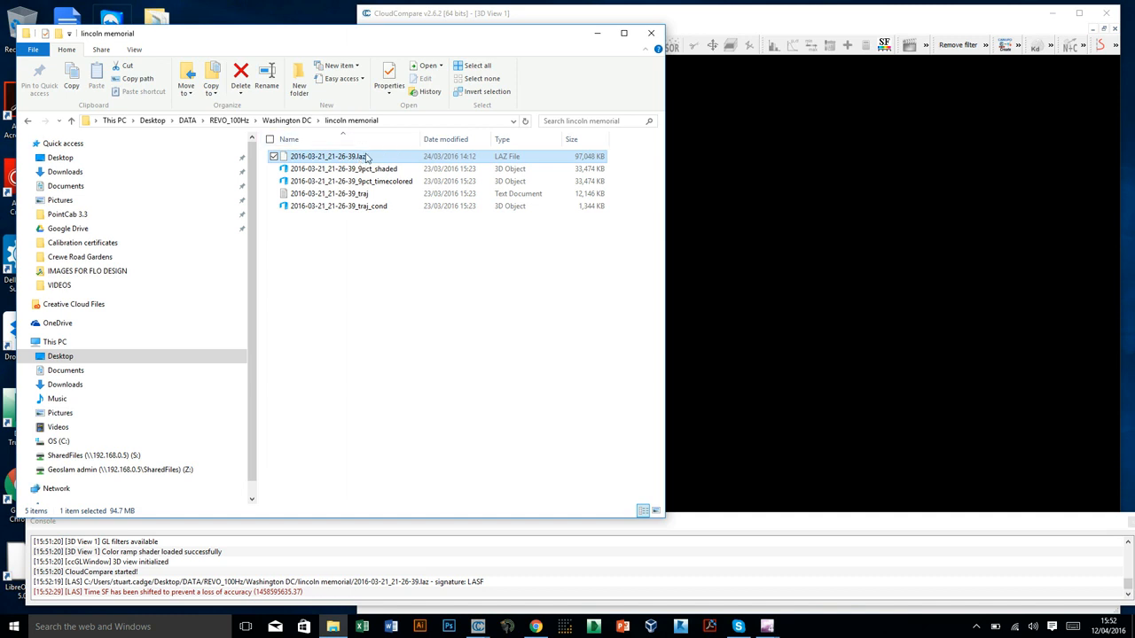
click(626, 20)
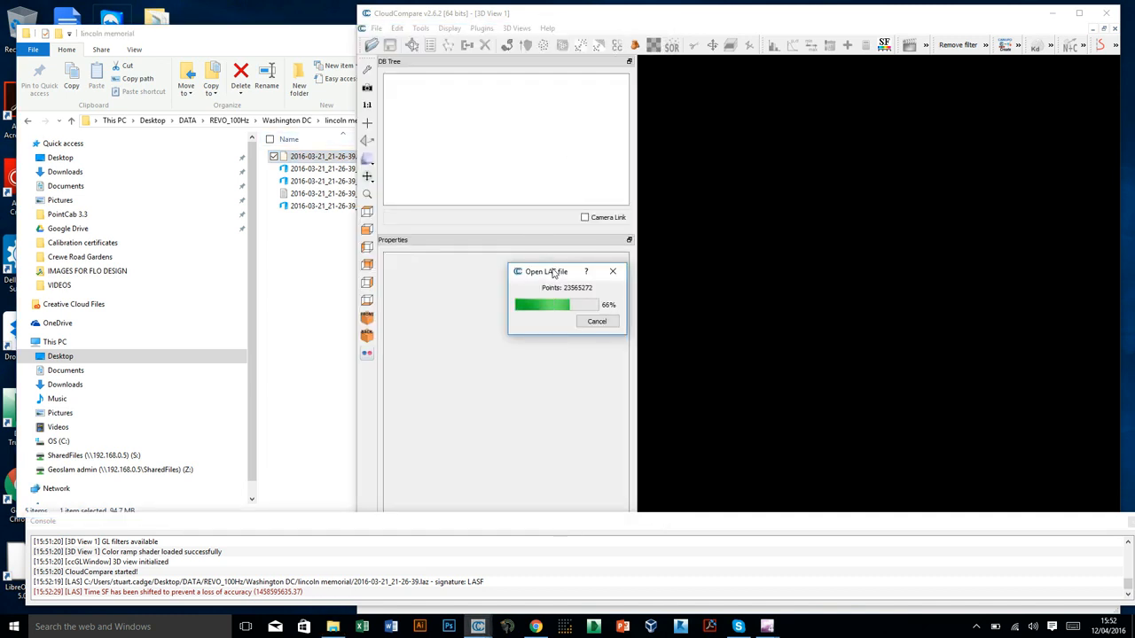
drag(558, 274, 697, 116)
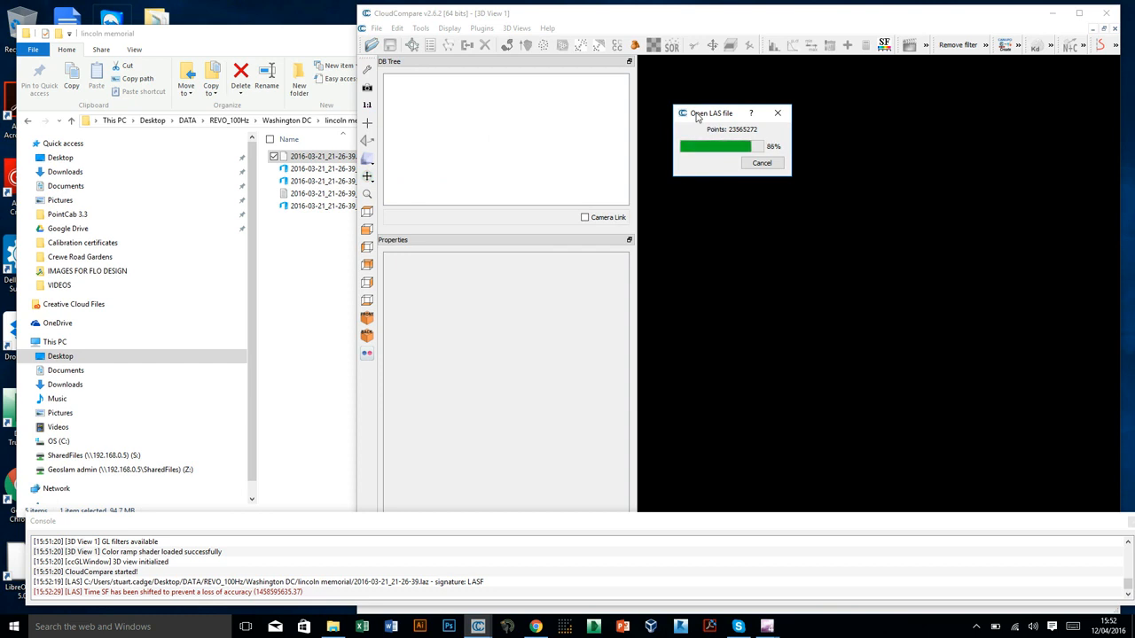
click(350, 46)
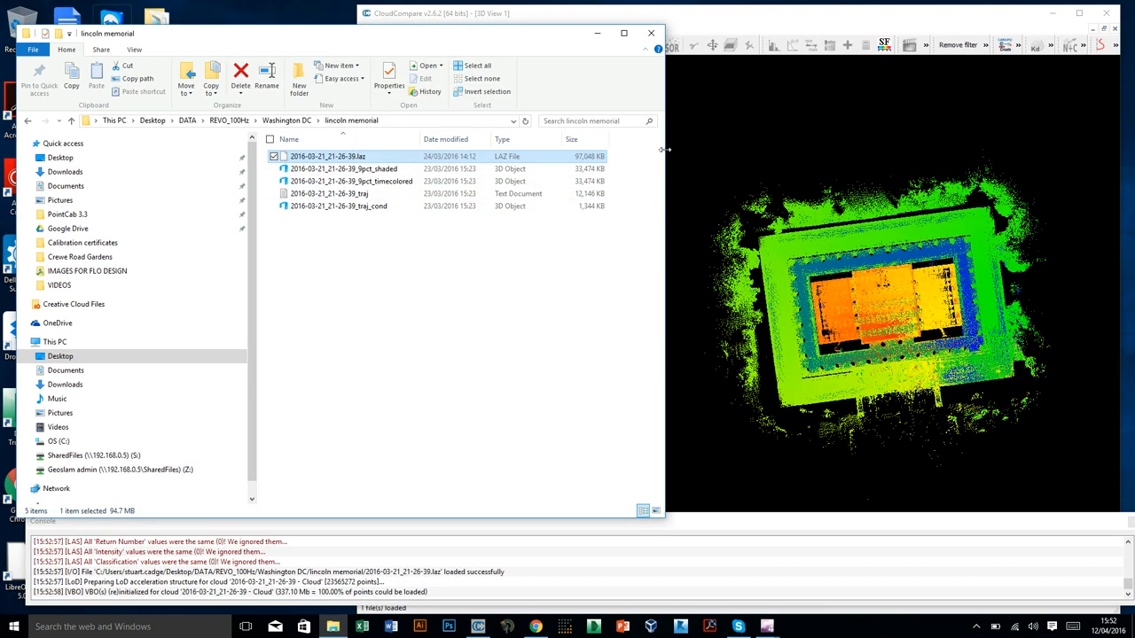
Maximize the CloudCompare window and inspect the loaded building point cloud from above and from an oblique front angle.
drag(767, 22, 663, 37)
click(974, 27)
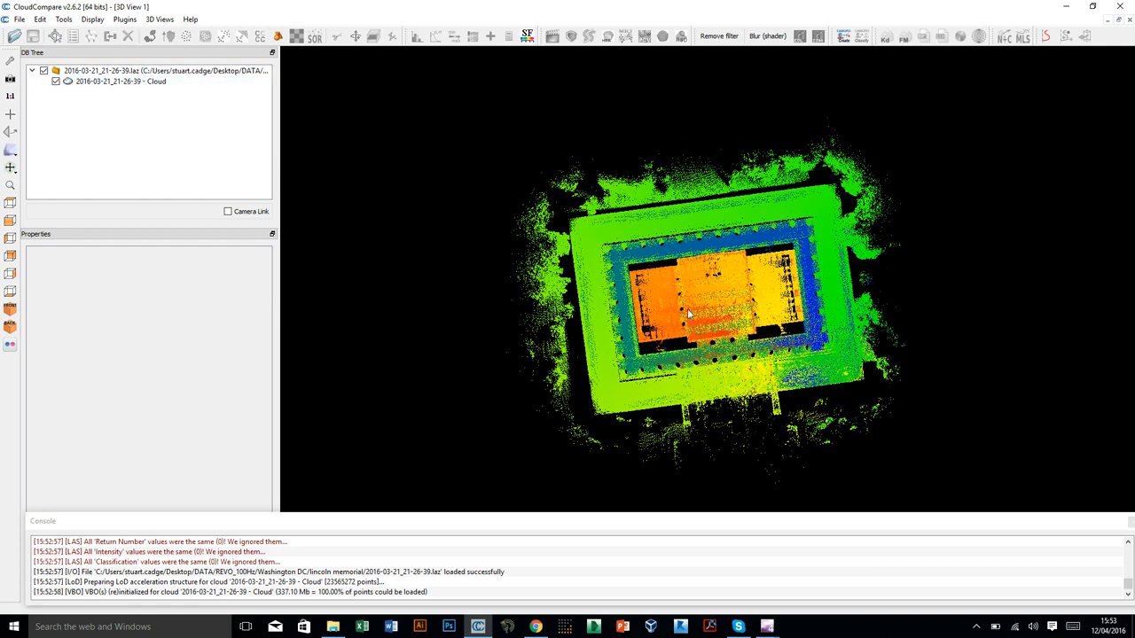
drag(703, 334, 677, 287)
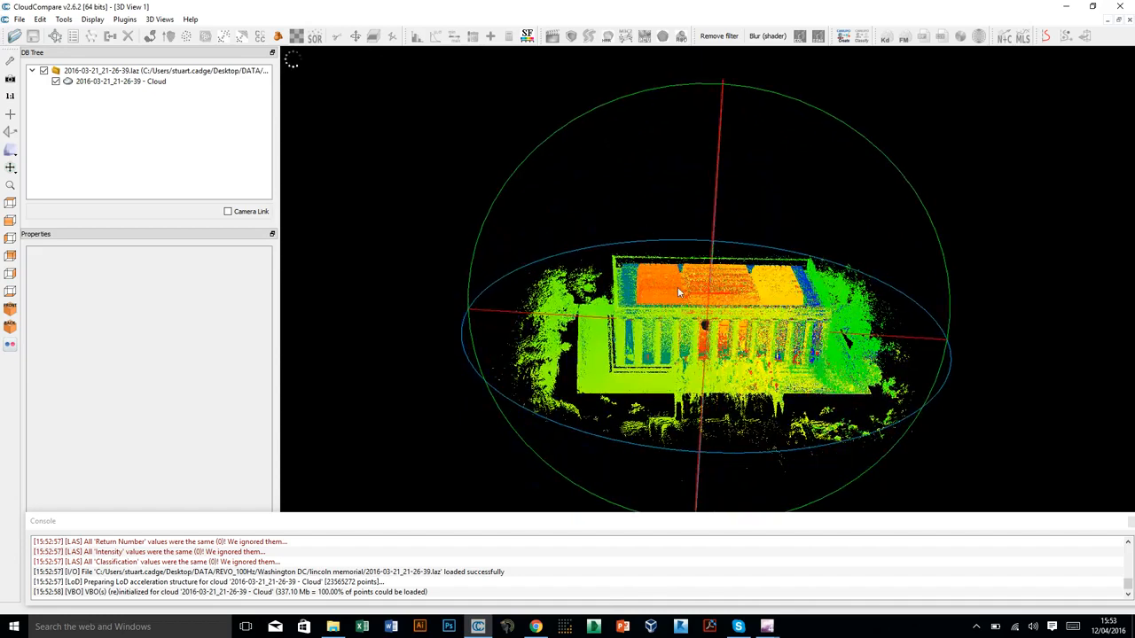
scroll(694, 367, up, 5)
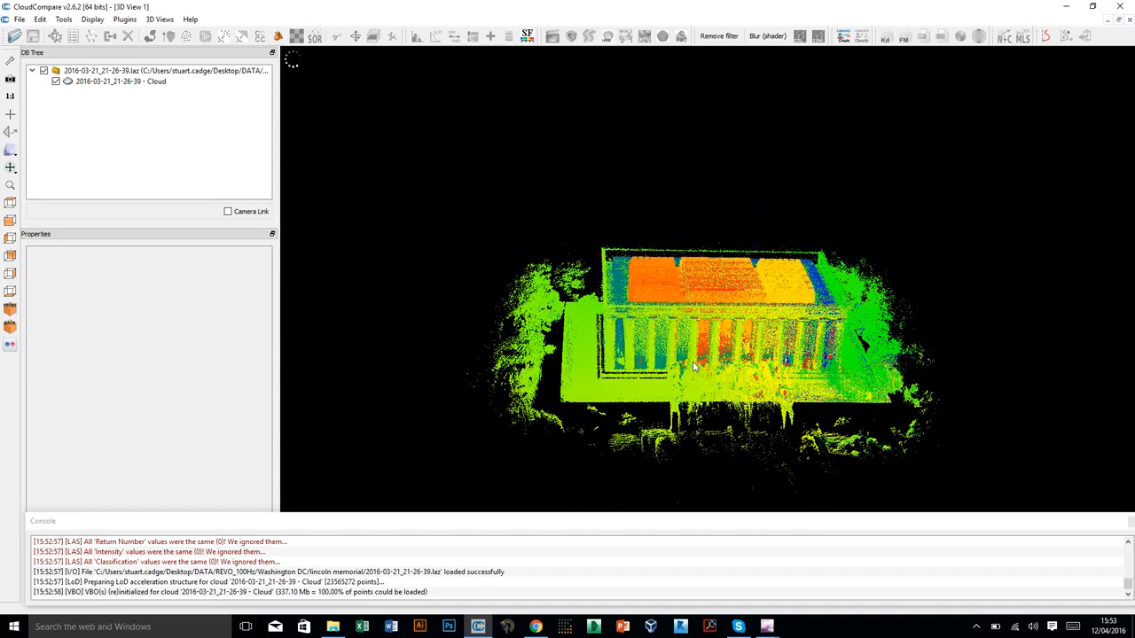
scroll(695, 366, up, 3)
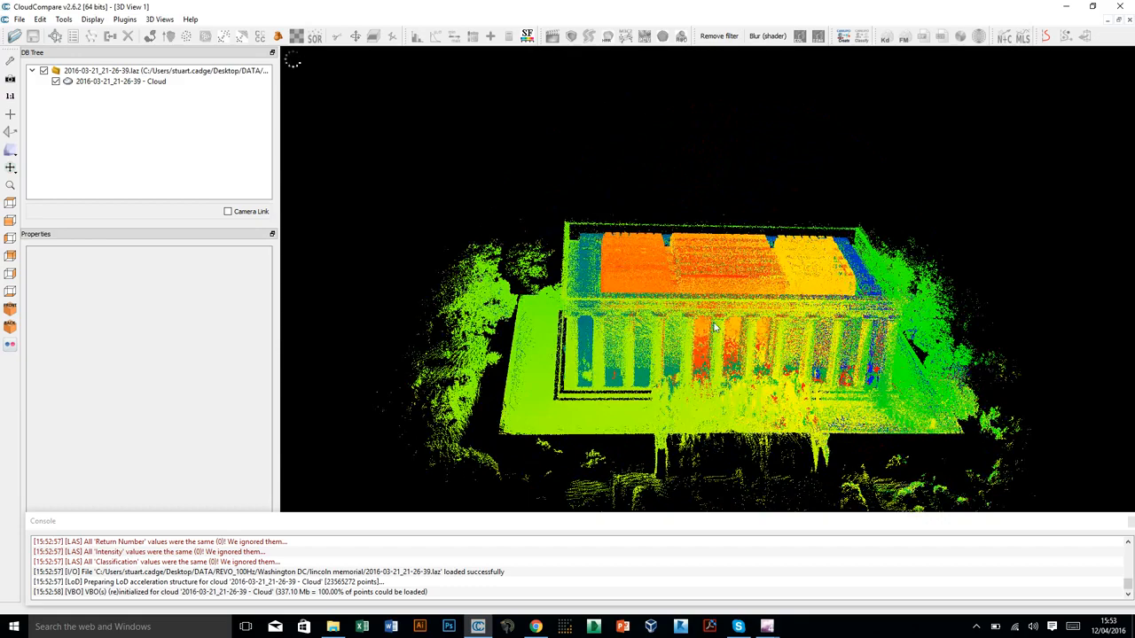
right_drag(754, 376, 684, 312)
drag(806, 306, 786, 260)
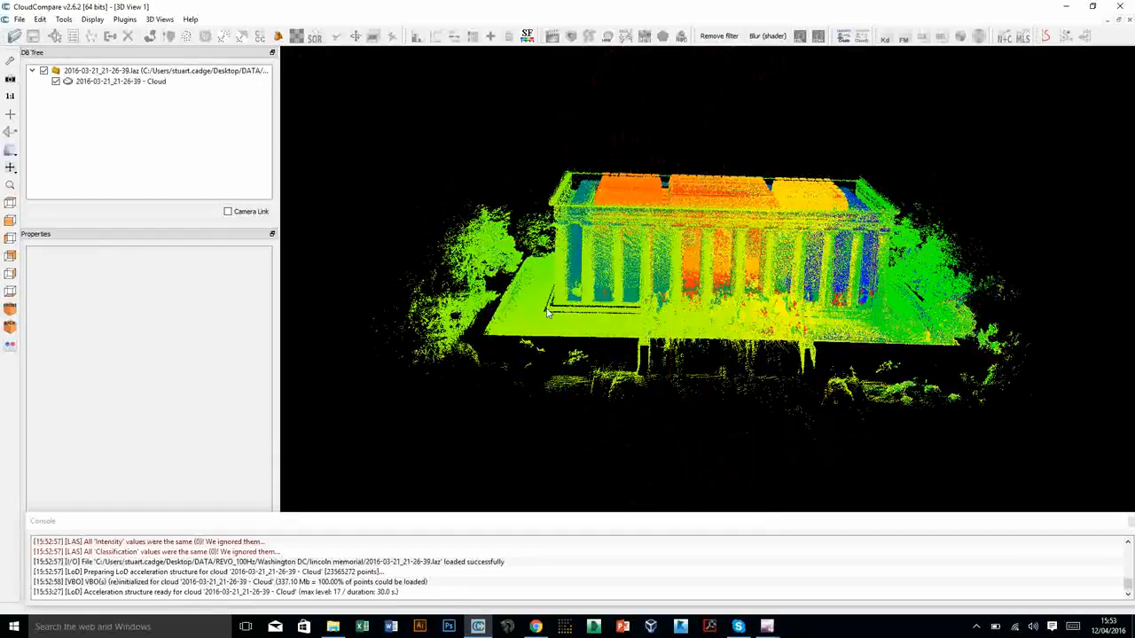
drag(596, 310, 671, 246)
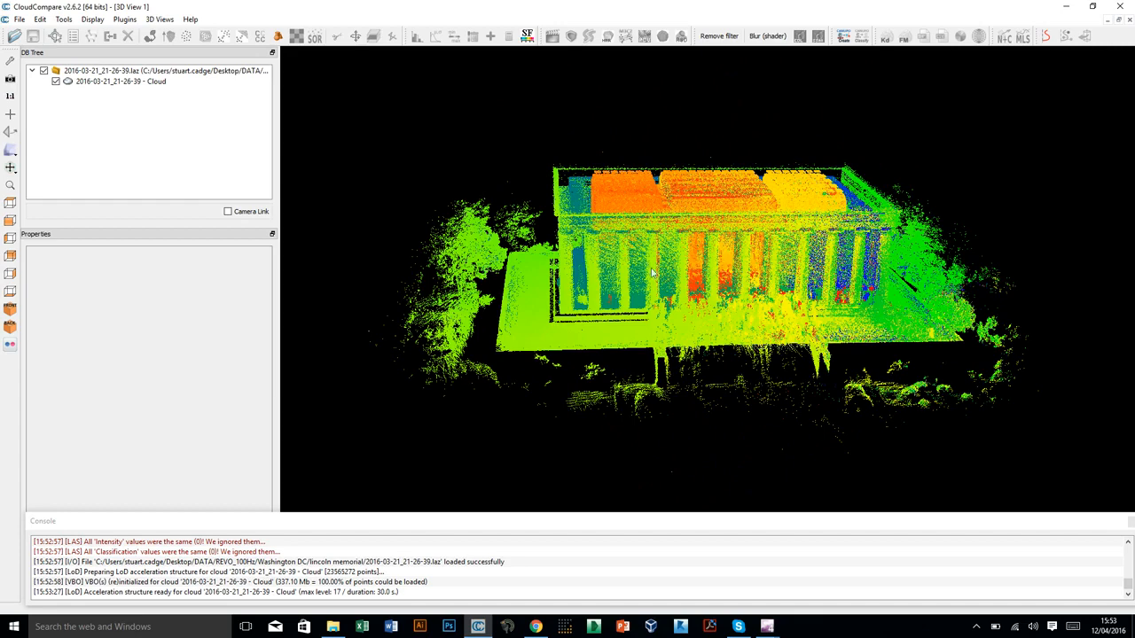
Color the point cloud with a default Height Ramp in the Z direction and switch its displayed colors to RGB.
click(117, 82)
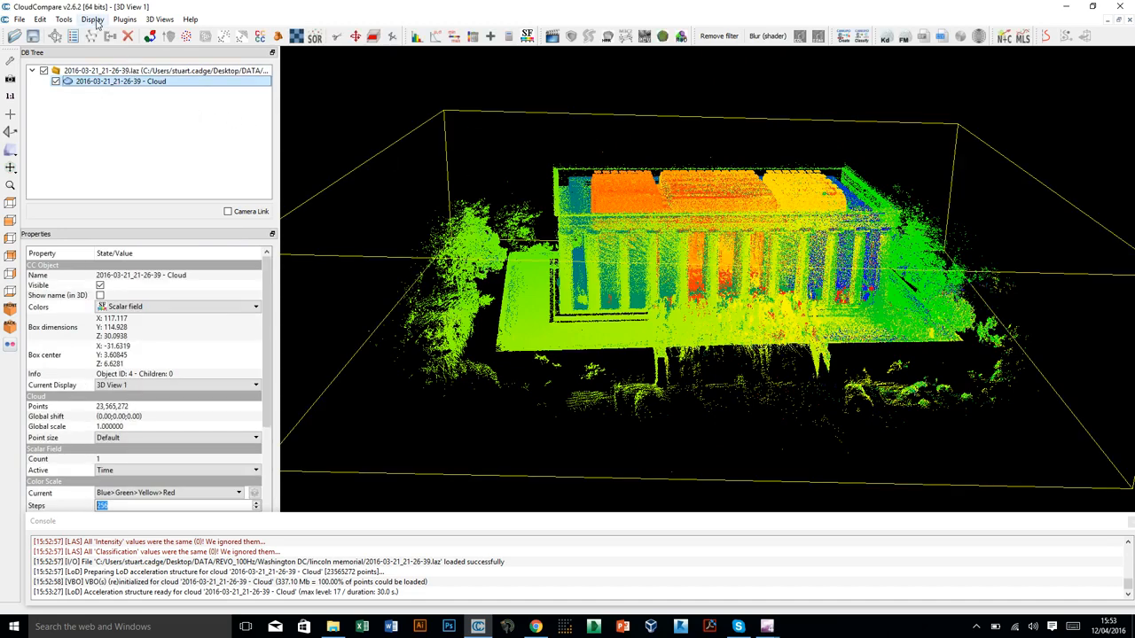
click(93, 19)
mouse_move(44, 23)
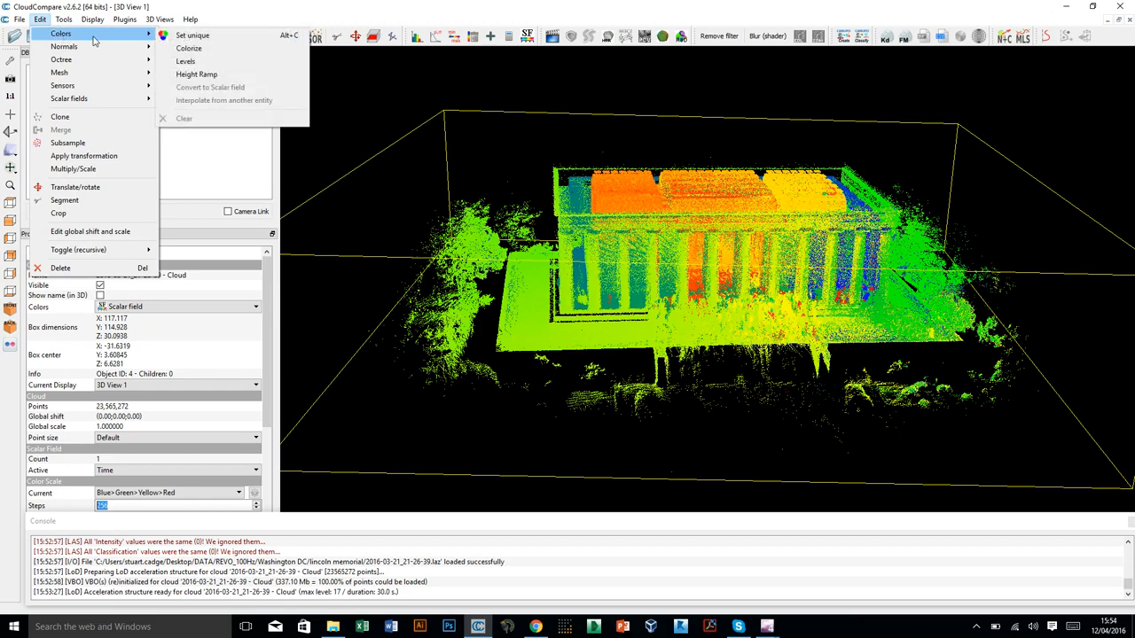
click(197, 75)
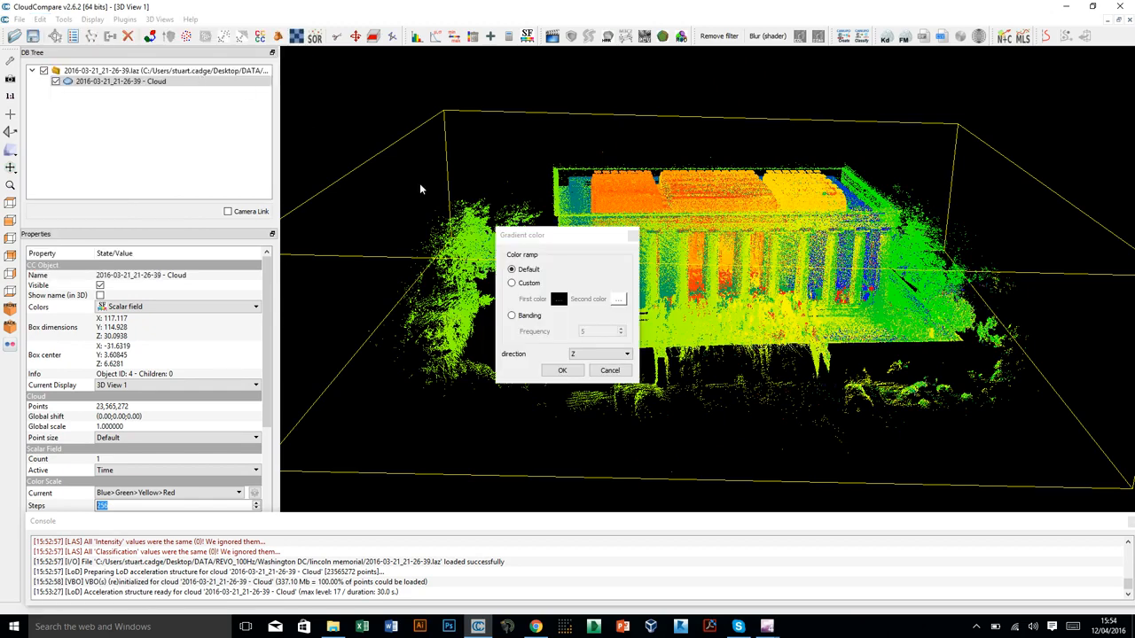
drag(558, 240, 568, 128)
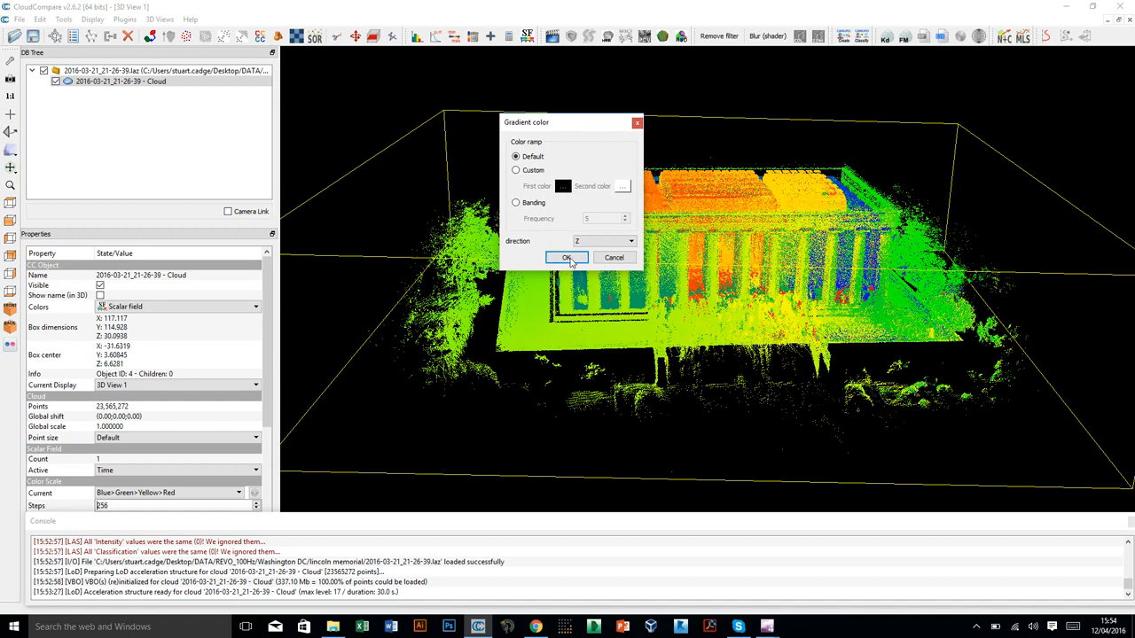
click(567, 257)
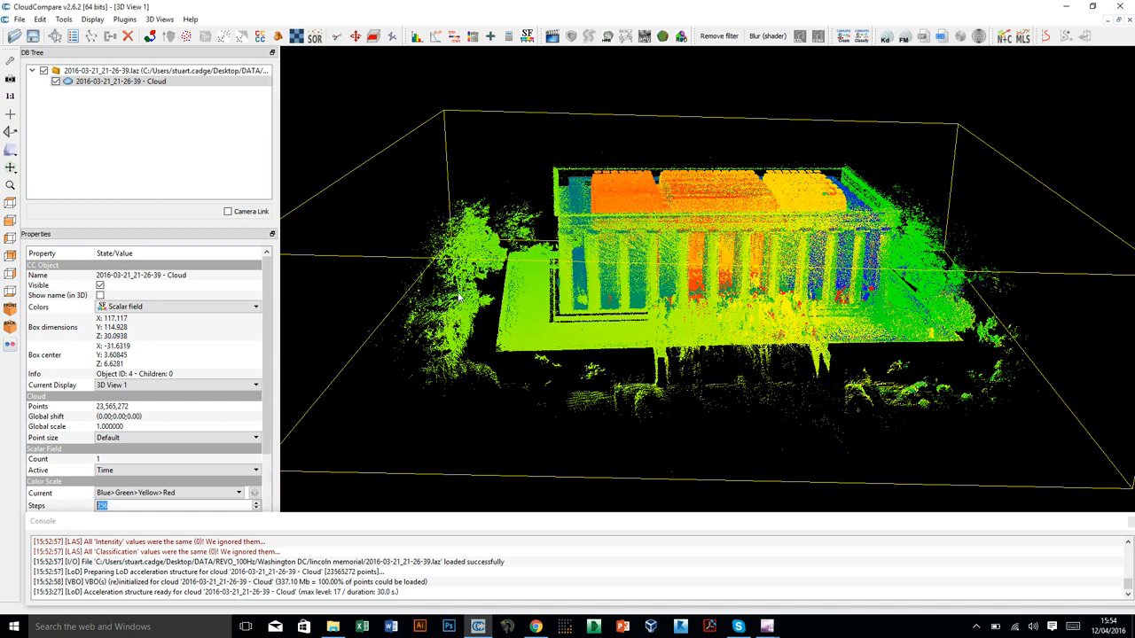
click(138, 308)
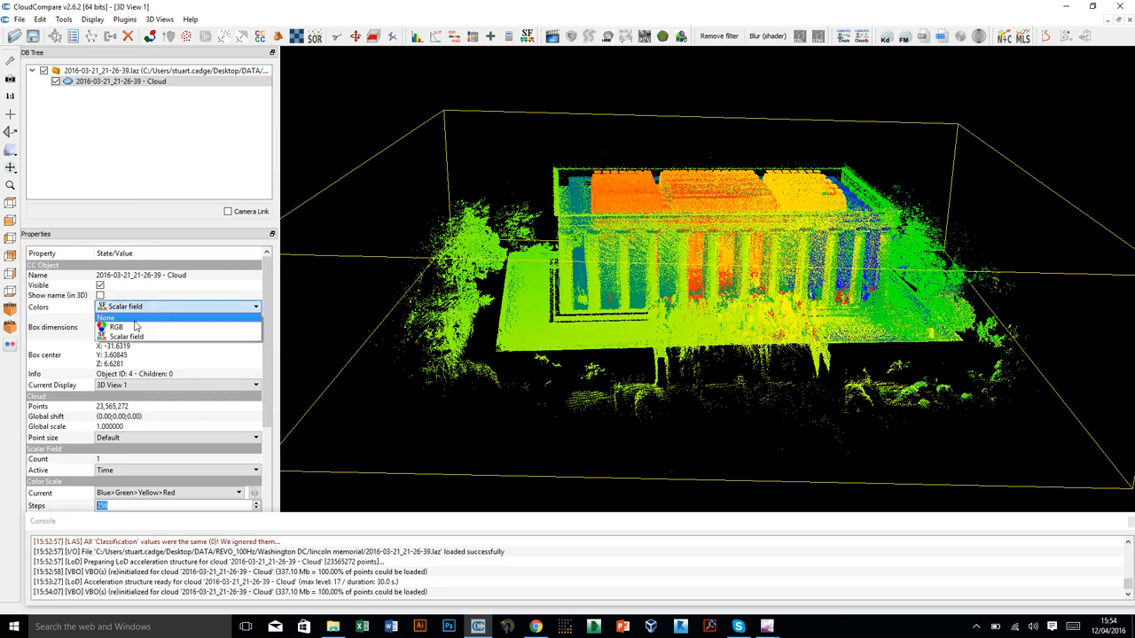
click(119, 328)
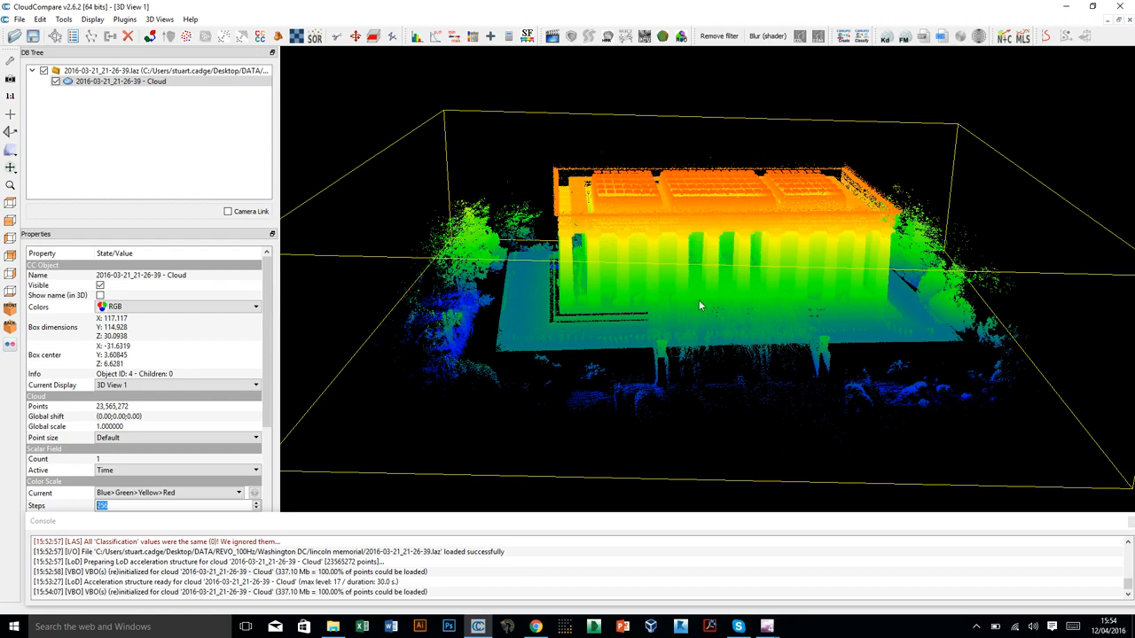
Apply the E.D.L. shader to the 3D view and inspect the shaded building from an oblique front angle.
scroll(698, 300, up, 5)
scroll(687, 263, up, 3)
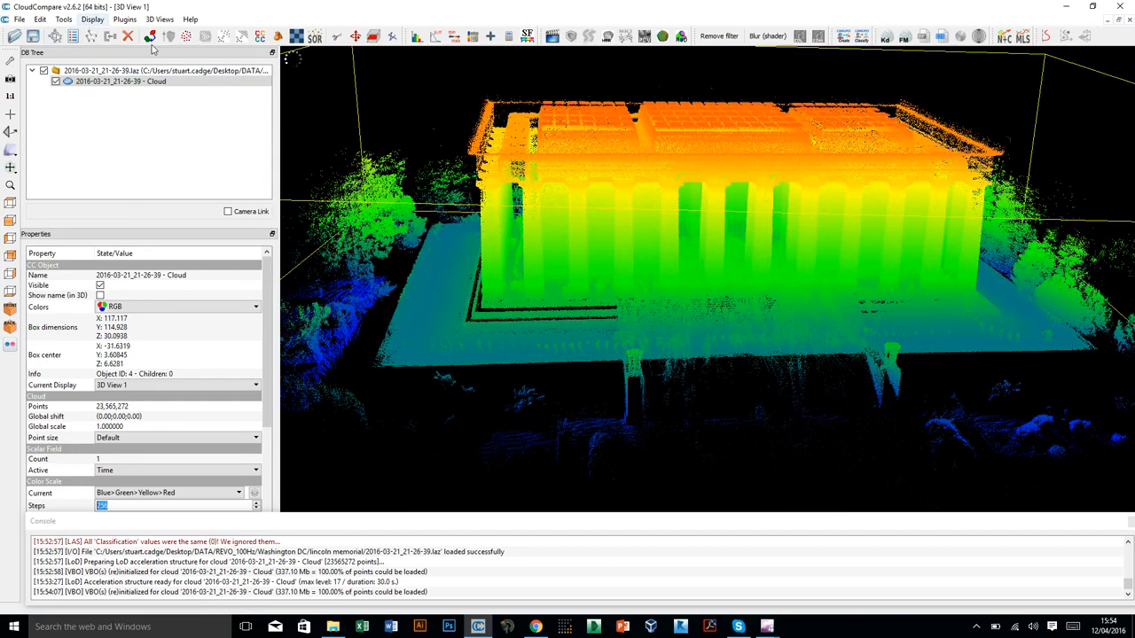
click(93, 20)
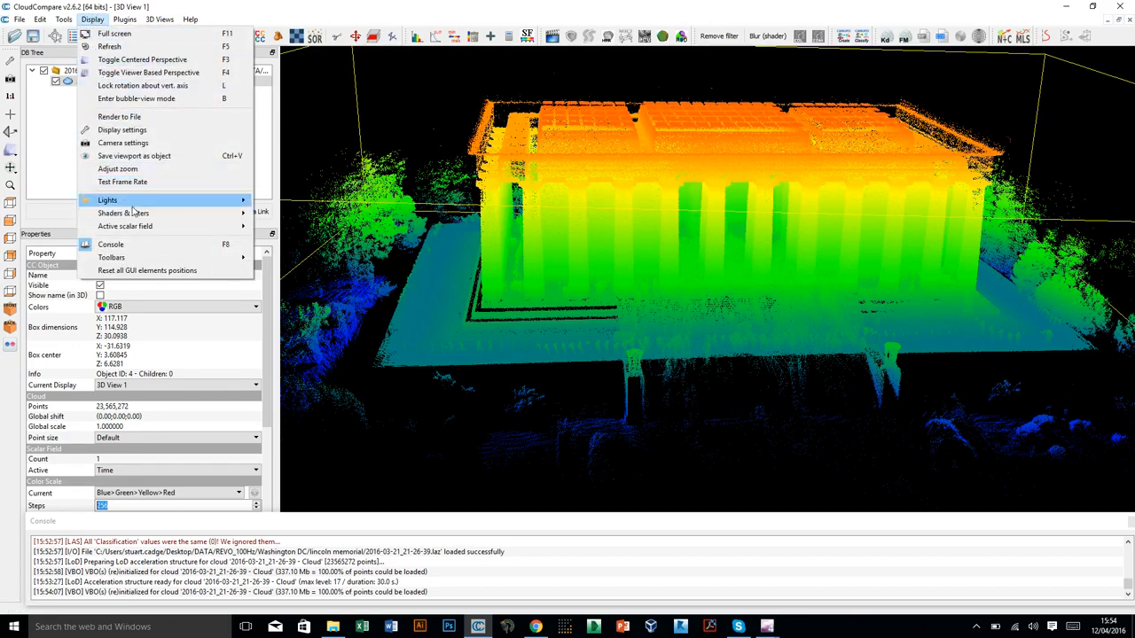
mouse_move(139, 217)
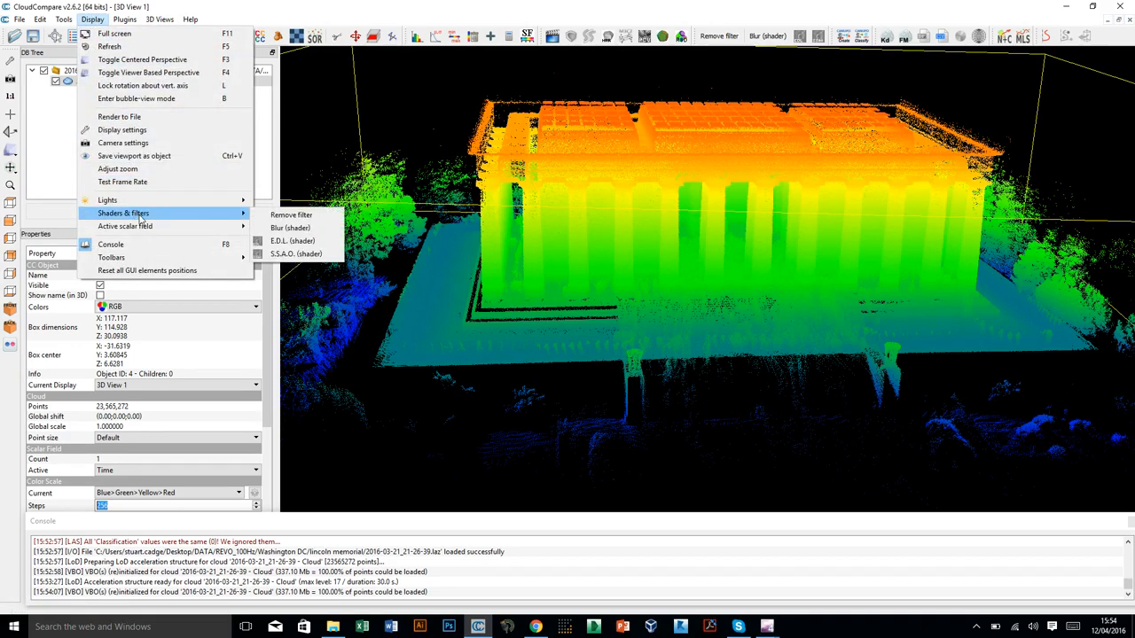
click(300, 242)
drag(366, 251, 537, 286)
drag(762, 283, 715, 268)
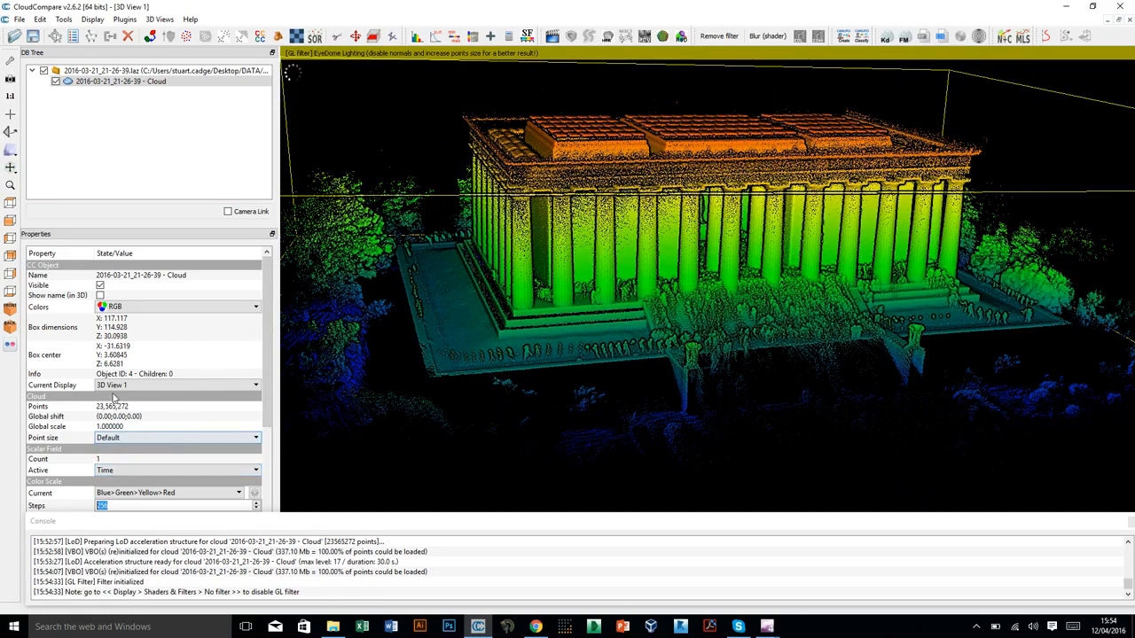
Try a point size of 10 on the cloud, and set it back down to 1.
click(120, 440)
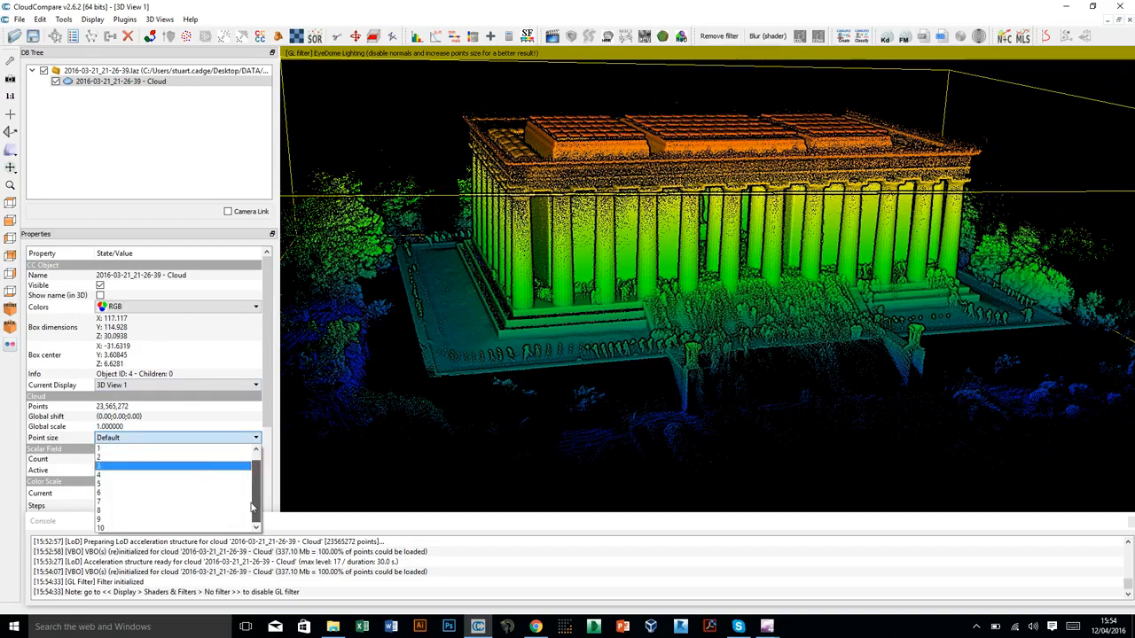
click(115, 527)
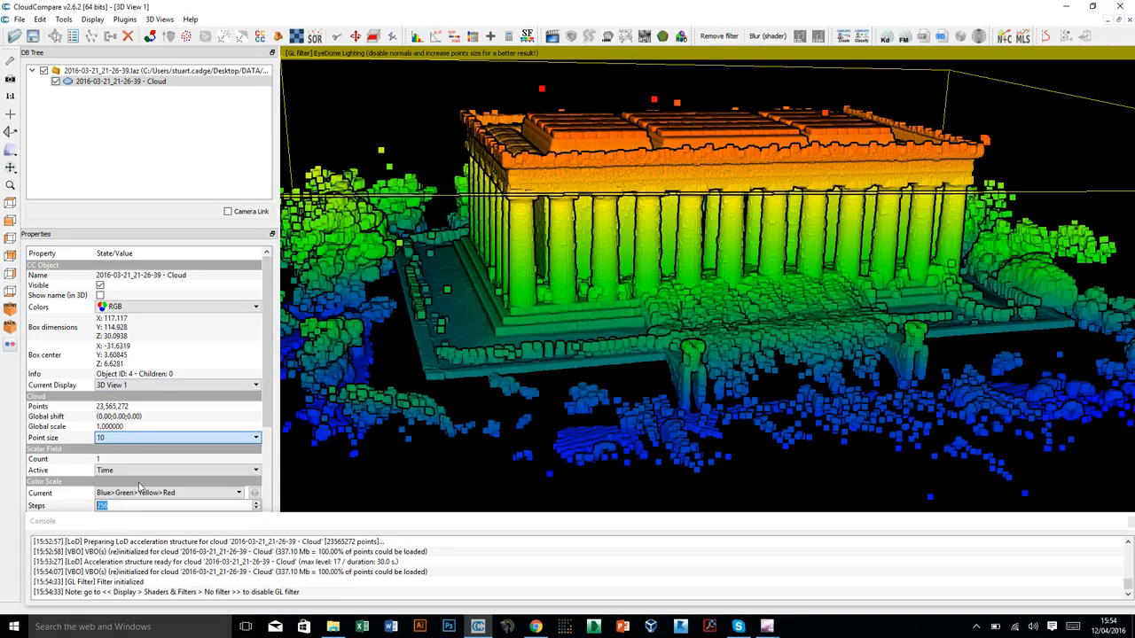
click(153, 439)
scroll(124, 470, up, 1)
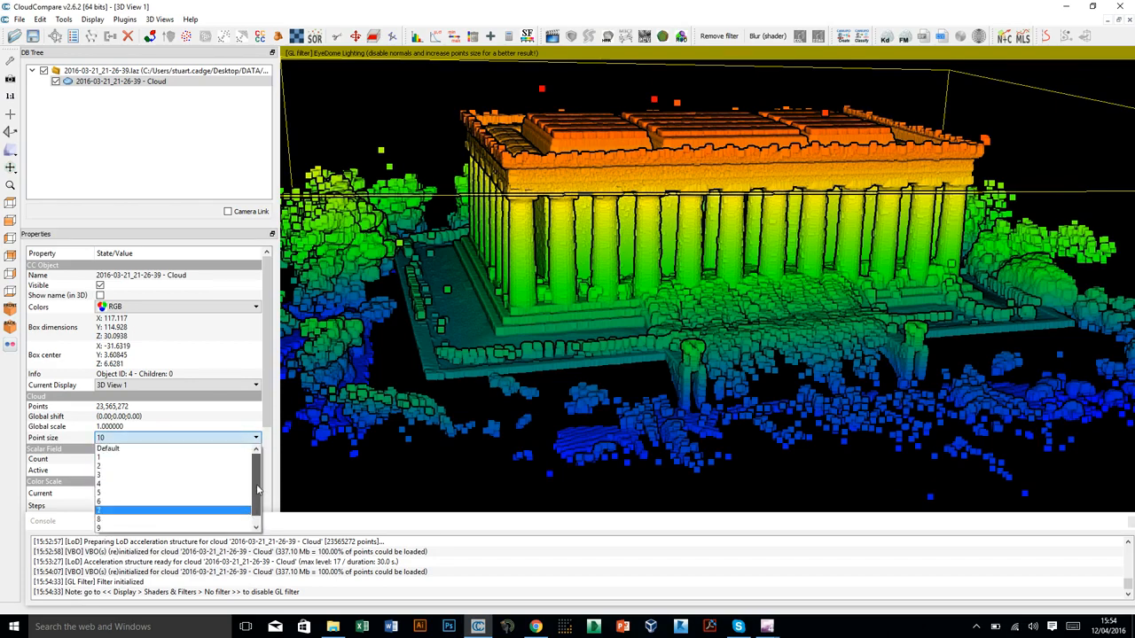
click(103, 459)
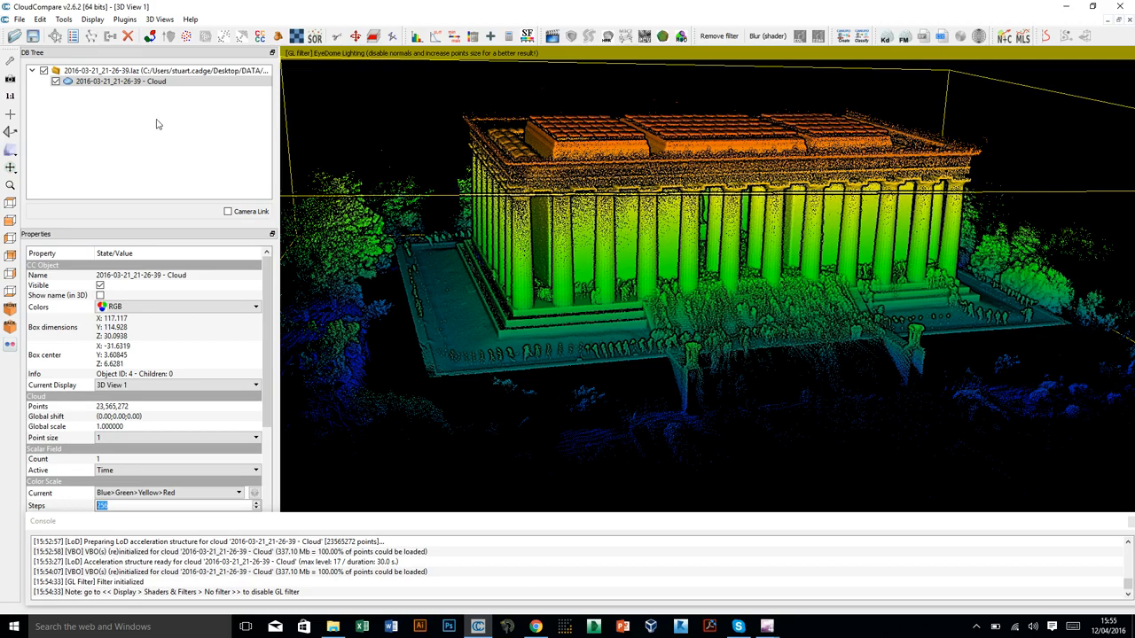
In top view, use Translate/Rotate constrained to the Z axis to turn the cloud until the building's walls run nearly horizontal and vertical.
click(10, 203)
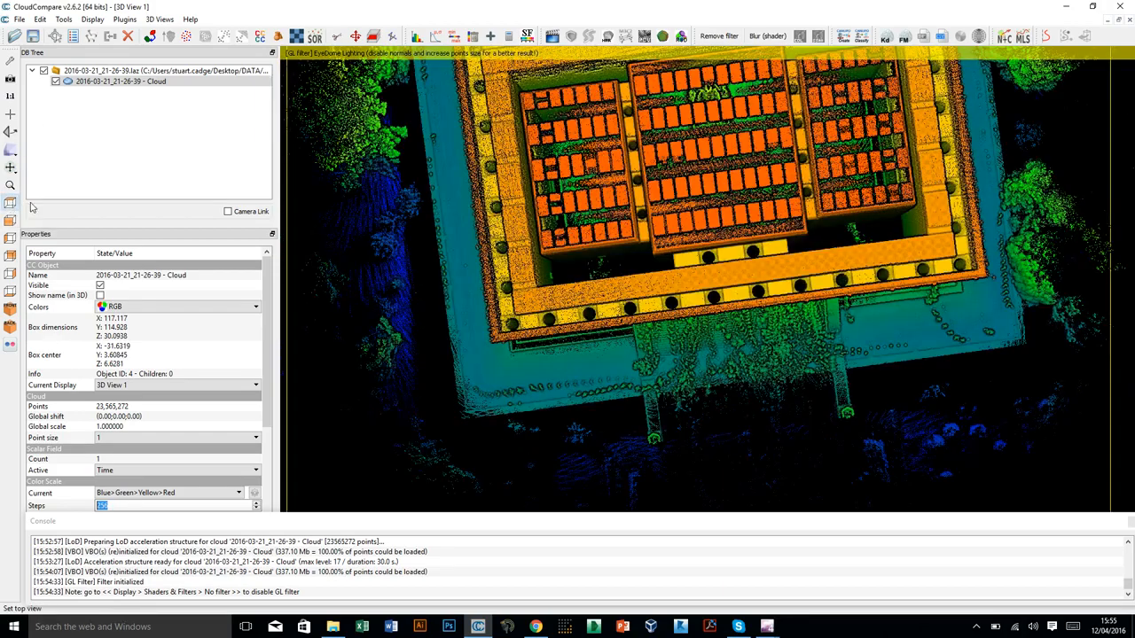
scroll(699, 201, down, 4)
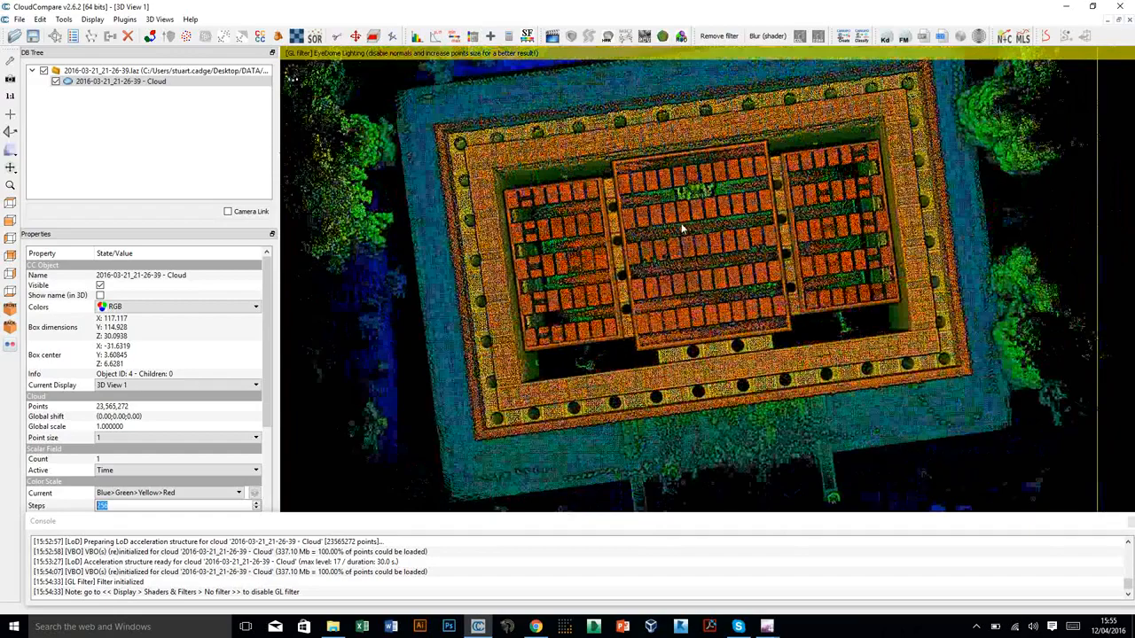
scroll(683, 204, down, 3)
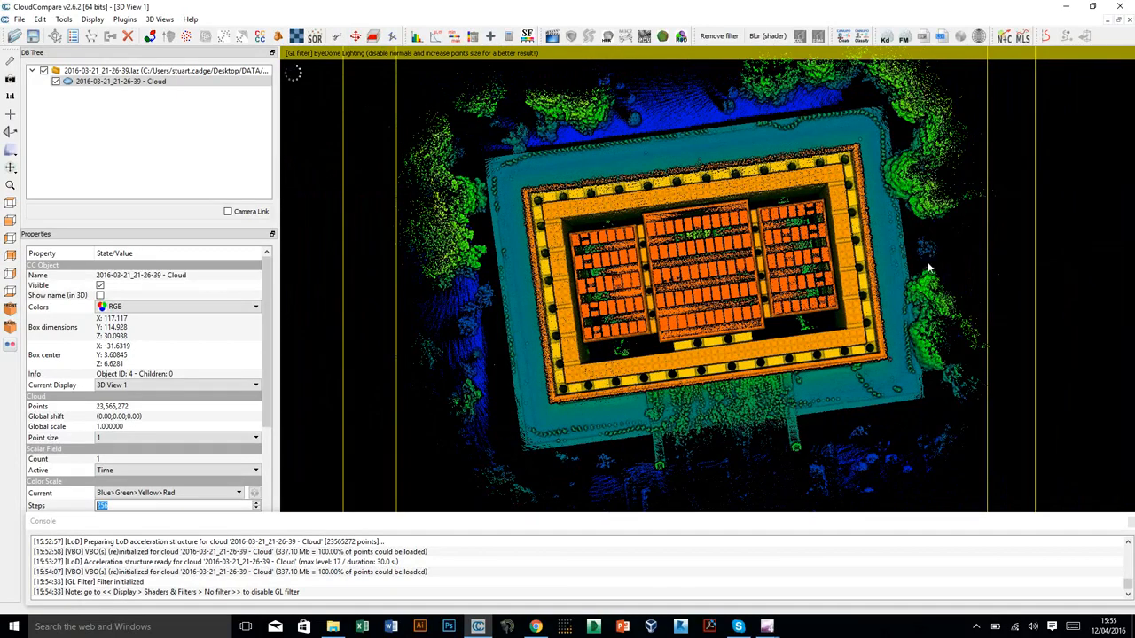
click(355, 37)
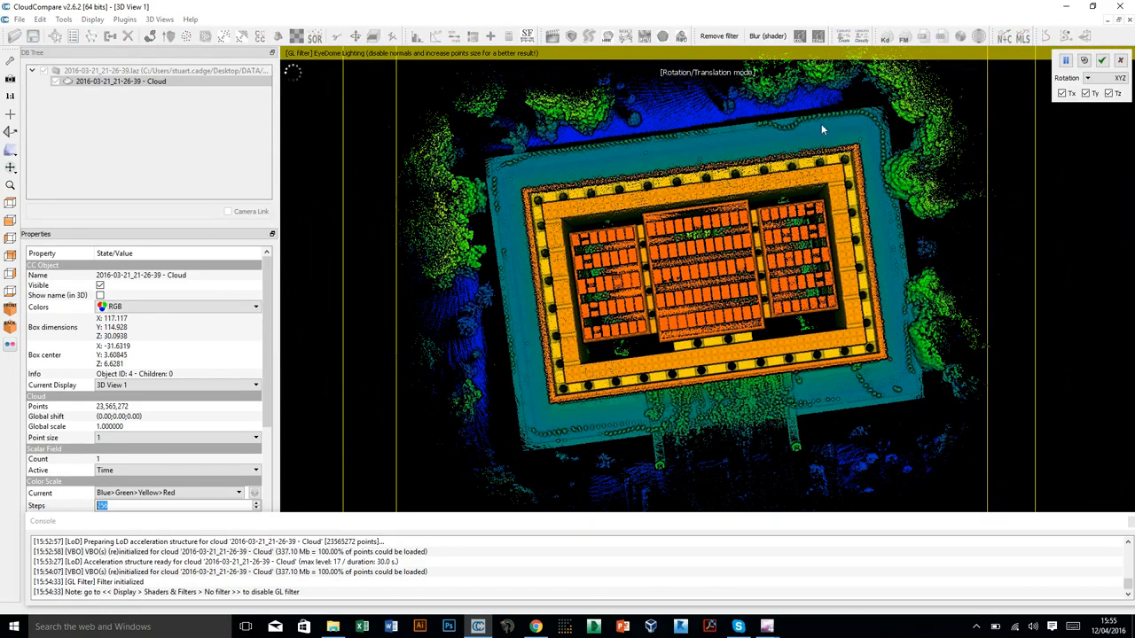
click(1091, 82)
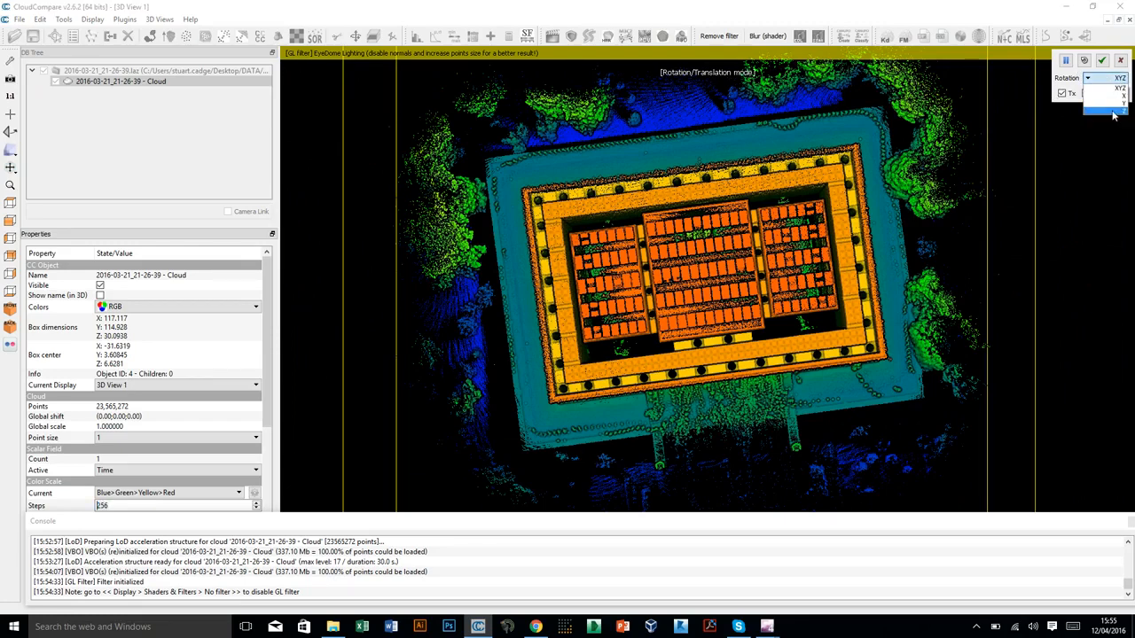
click(1116, 111)
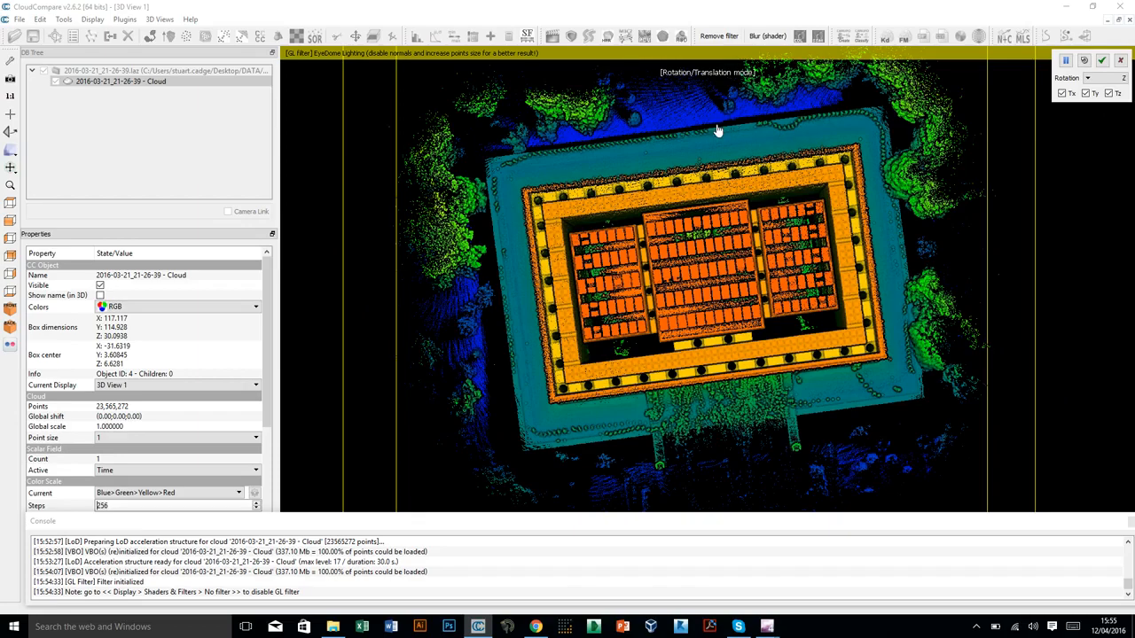
drag(718, 131, 717, 165)
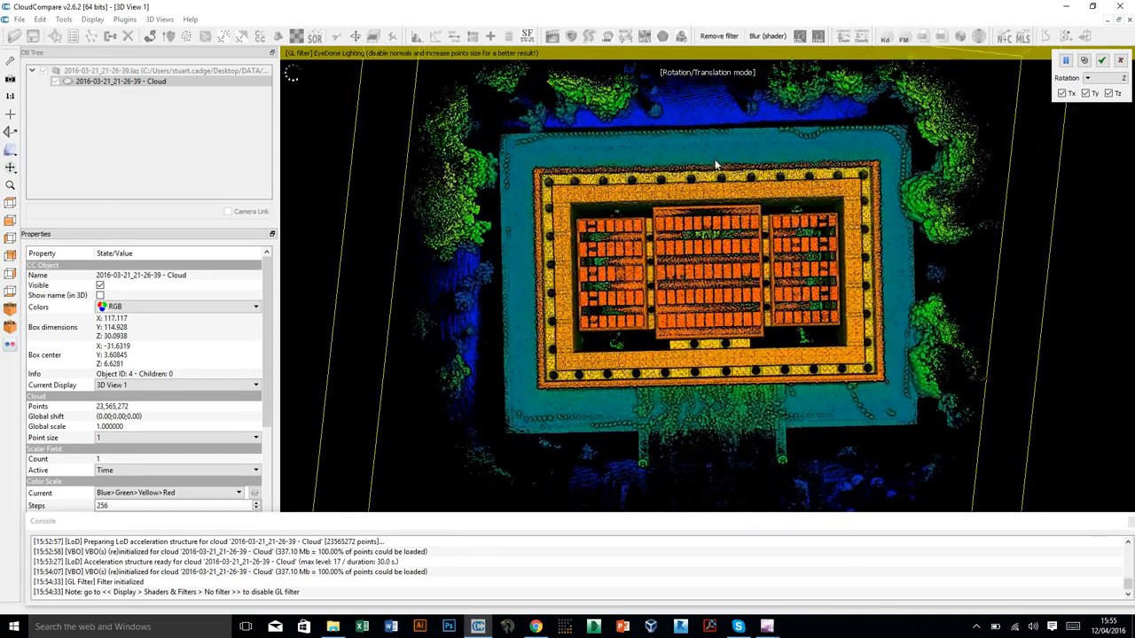
Fine-tune the cloud's rotation about Z against the building's edges and apply the transformation.
scroll(716, 165, up, 3)
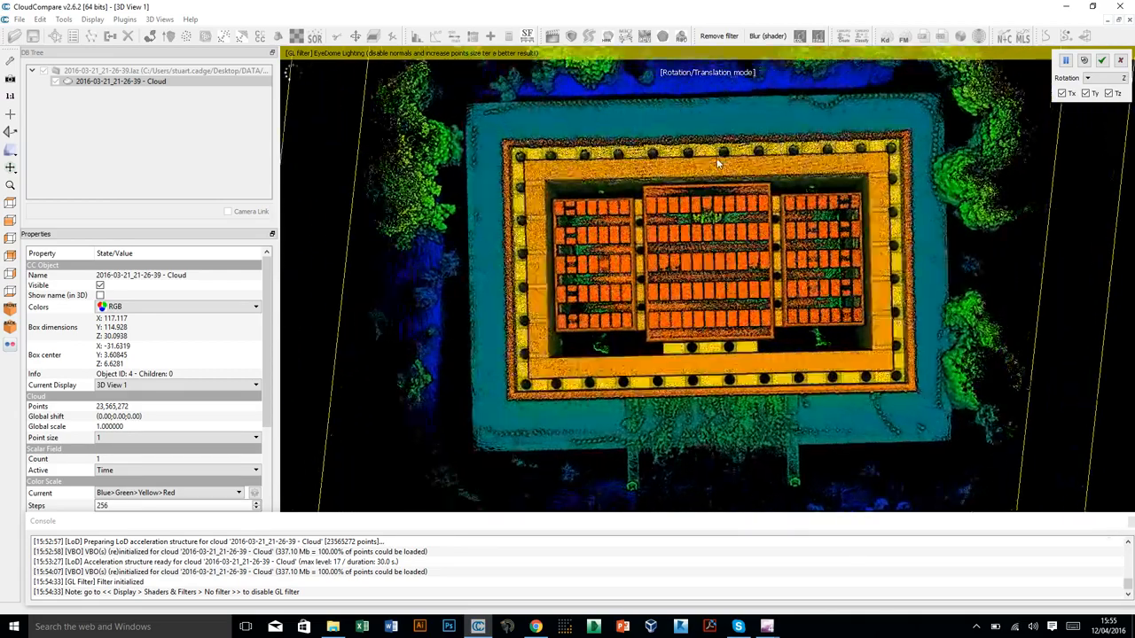
scroll(717, 162, up, 2)
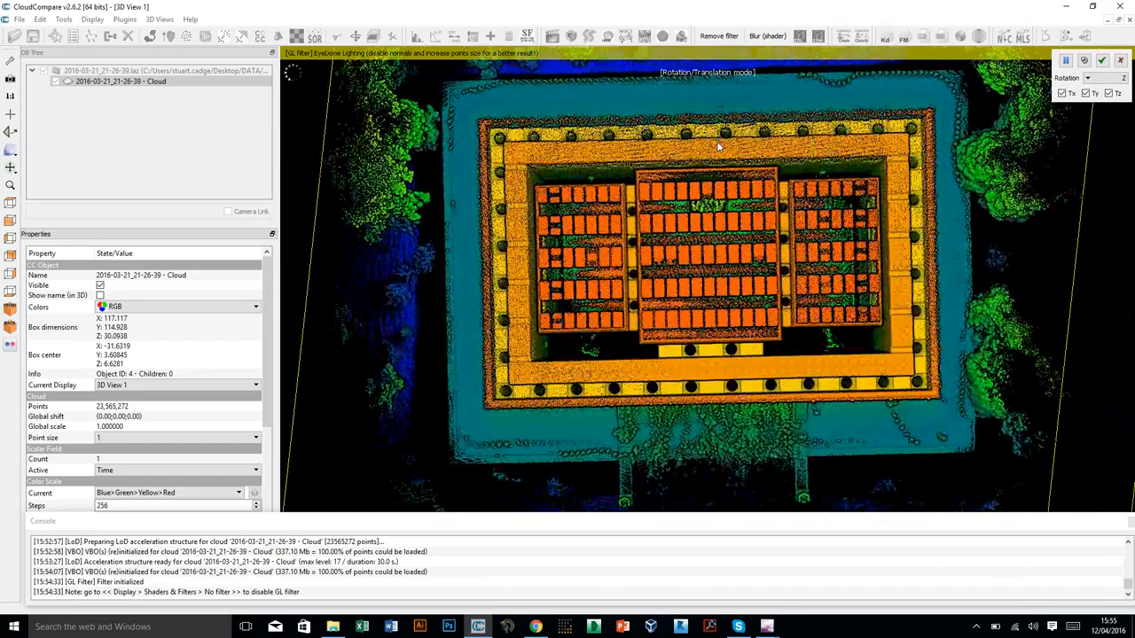
scroll(745, 107, up, 1)
drag(784, 85, 794, 85)
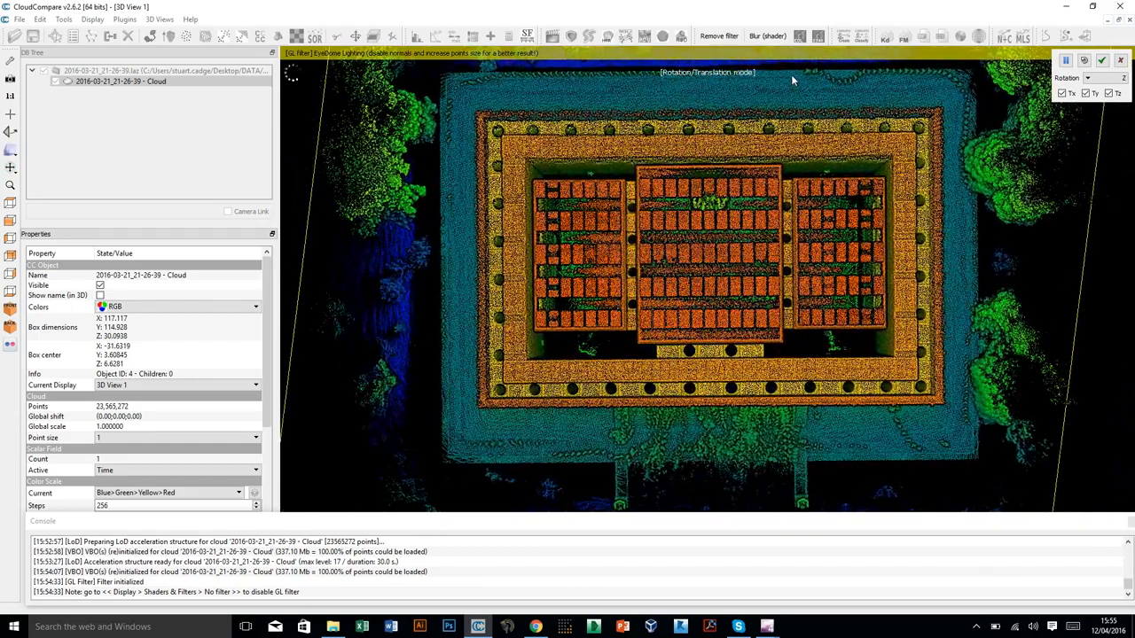
click(1102, 62)
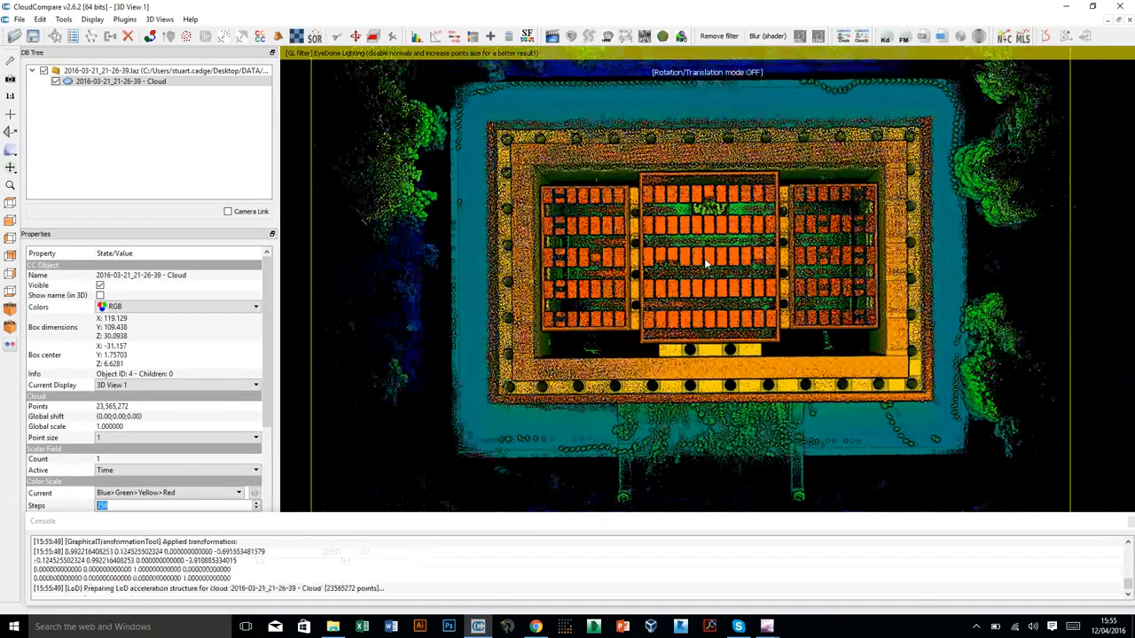
Start a Cross Section in front view and lower the box's upper Z boundary through the columns, to a Z thickness of about 16.75.
scroll(706, 264, down, 2)
right_drag(720, 306, 691, 291)
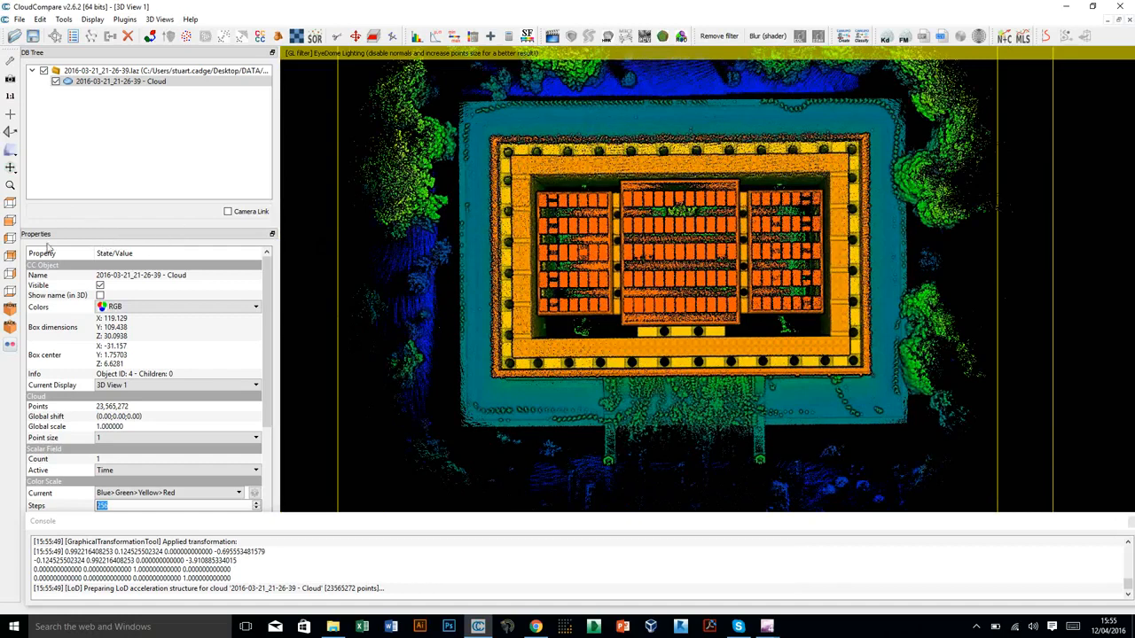
click(10, 222)
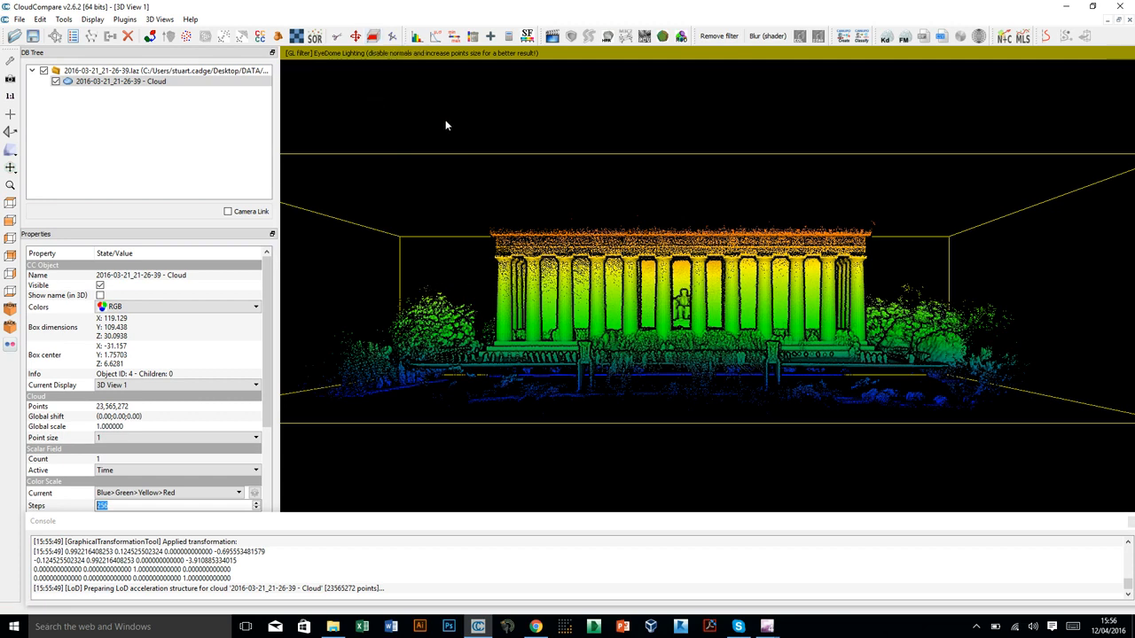
click(373, 37)
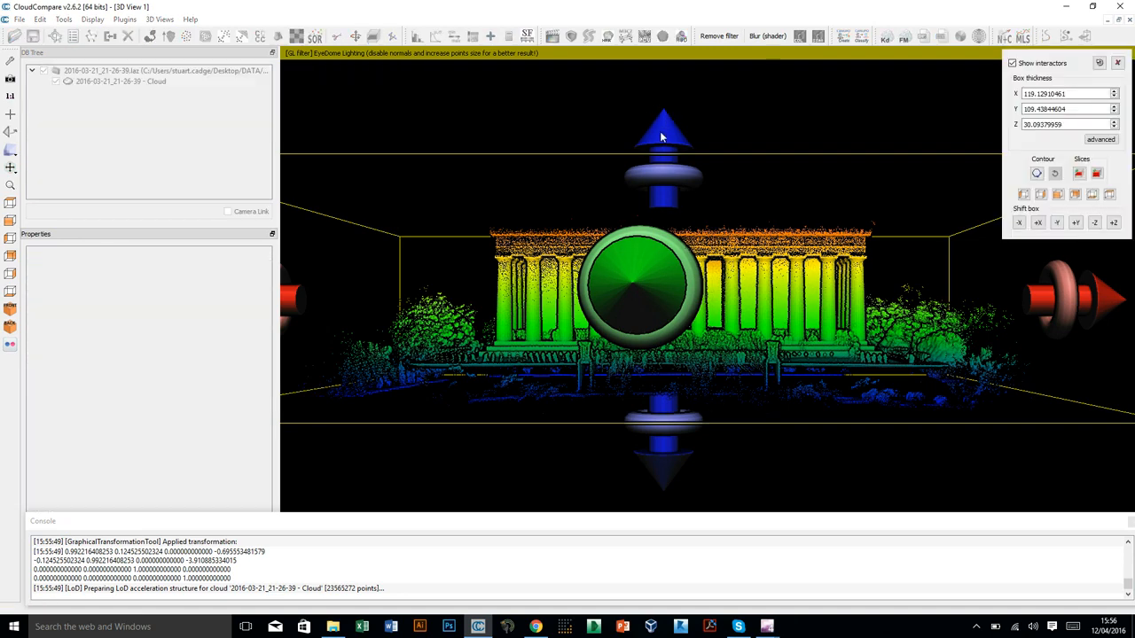
drag(661, 135, 657, 210)
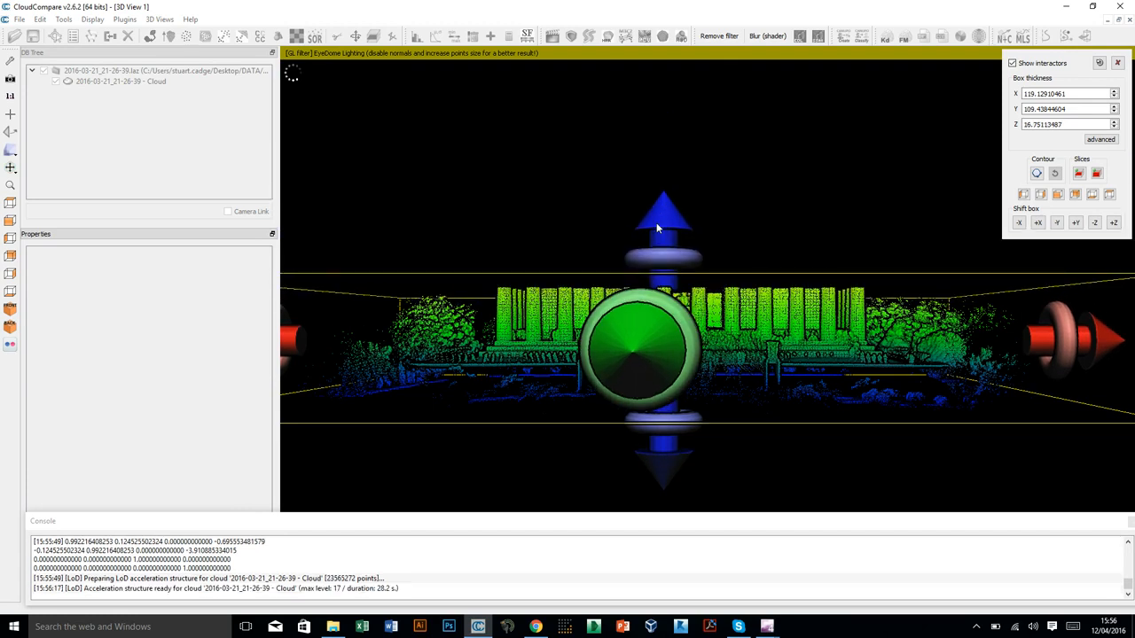
Raise the section box's lower Z boundary to just below the building's base, for a Z thickness of about 11.35, checking from above.
click(10, 202)
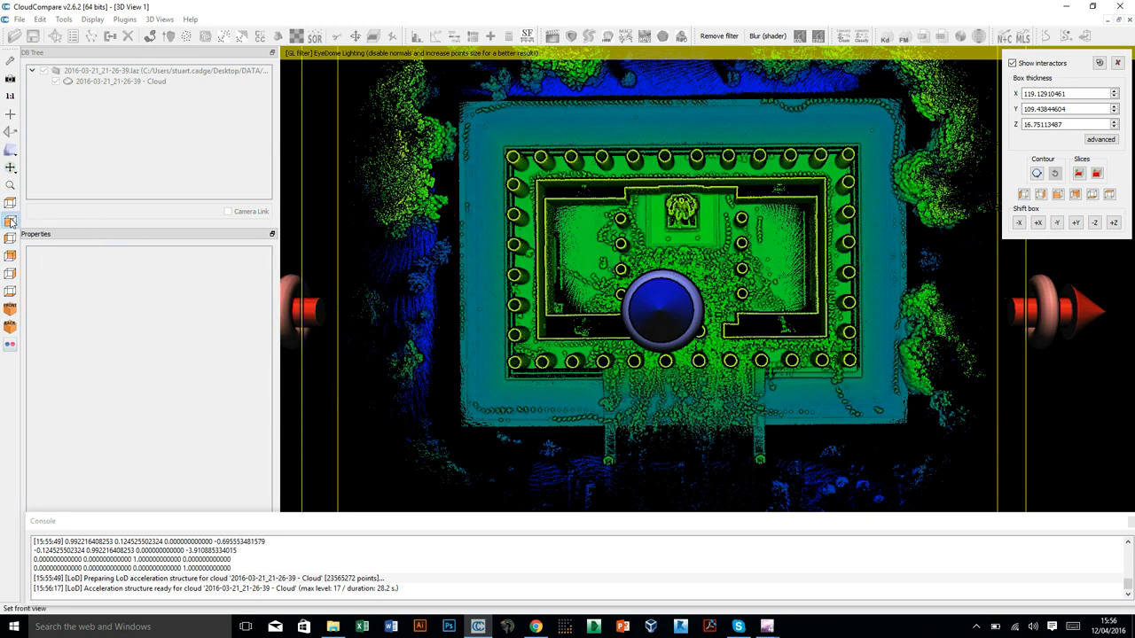
drag(661, 470, 666, 431)
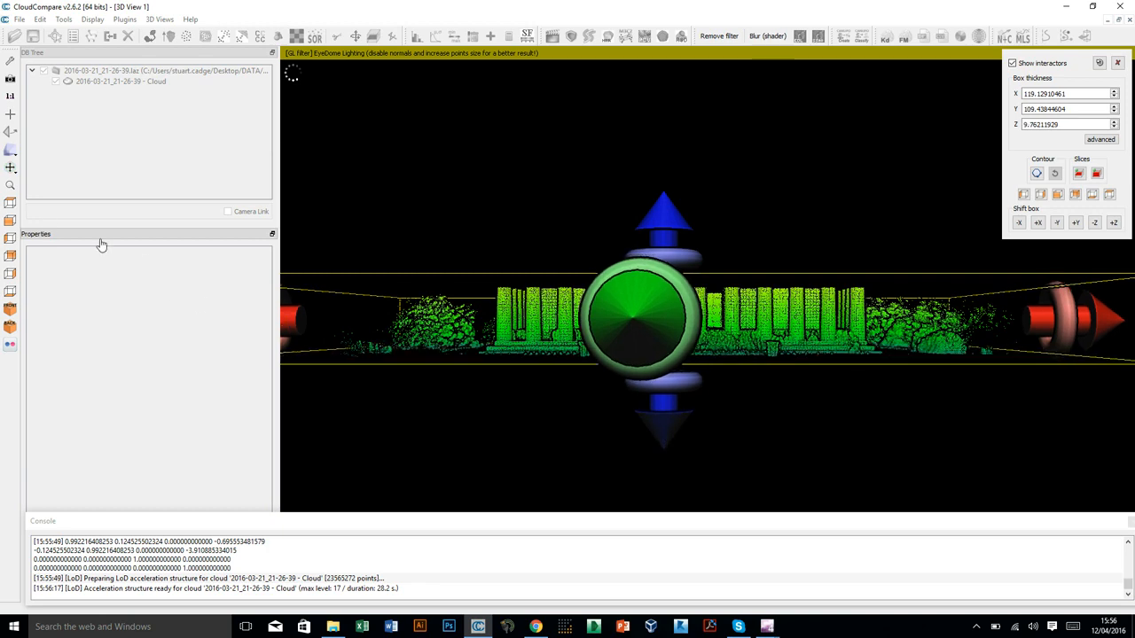
click(11, 203)
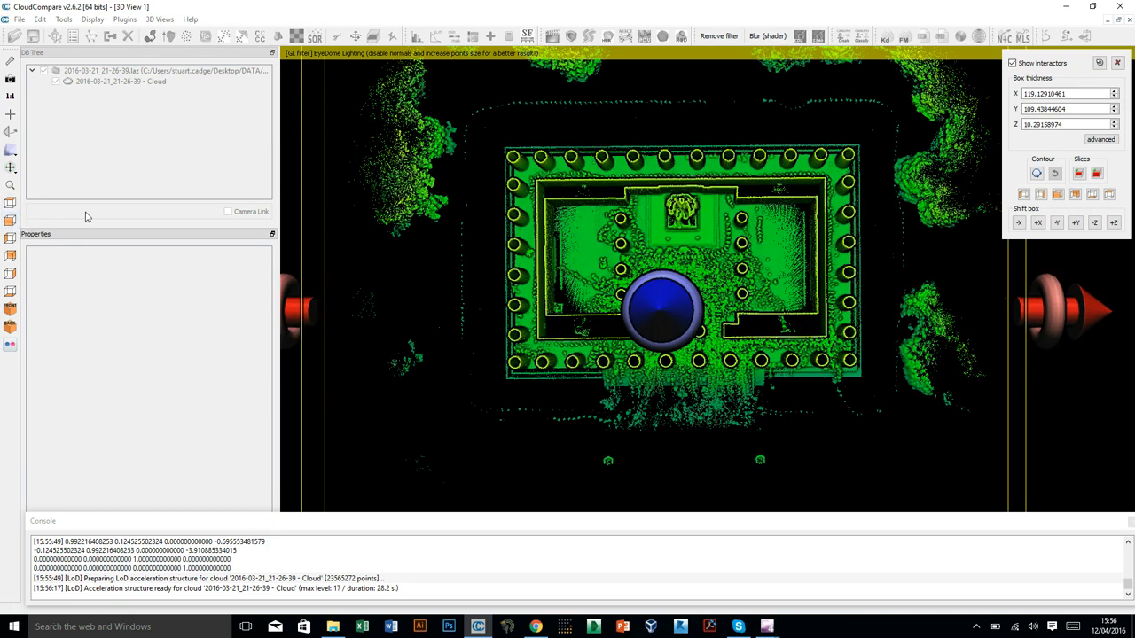
click(11, 220)
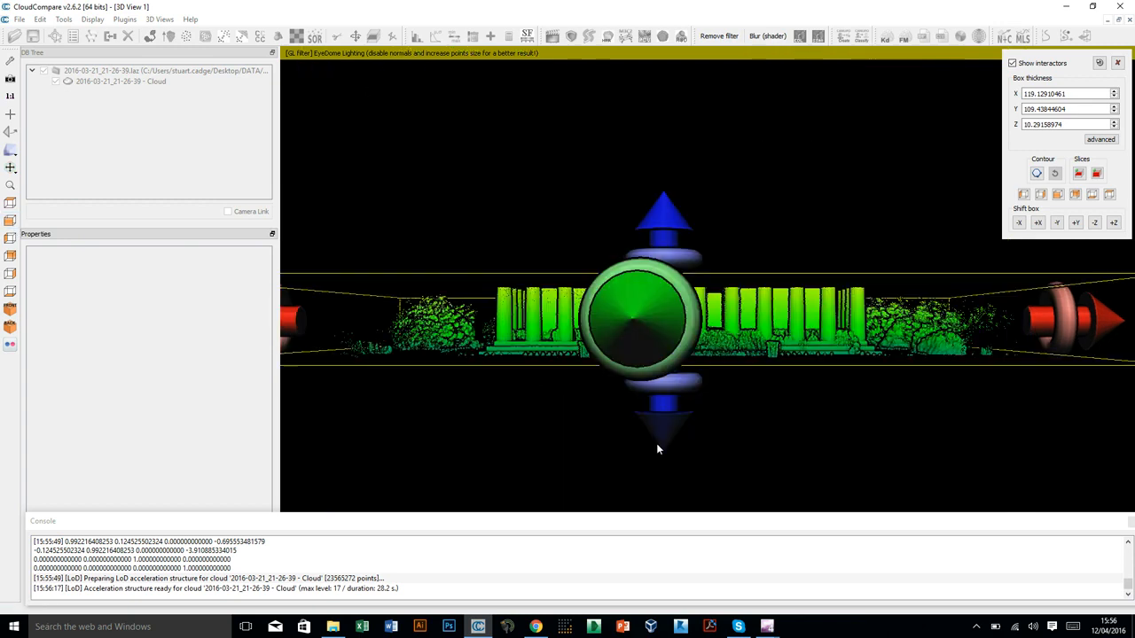
drag(666, 432, 662, 437)
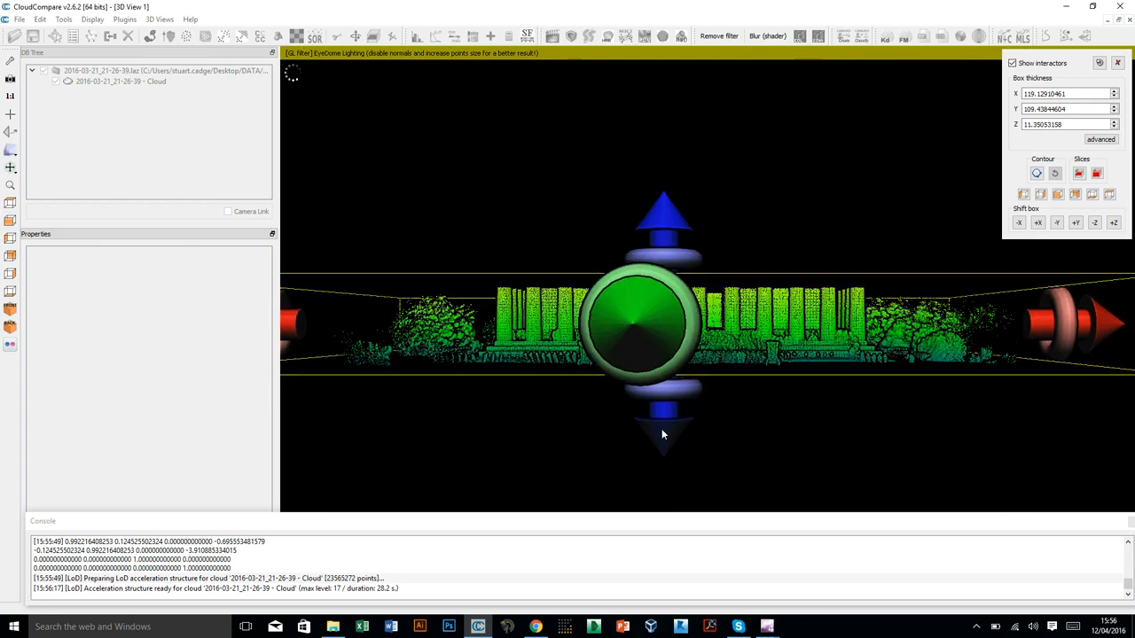
Export the boxed slice as a new cloud, close Cross Section, and hide the original cloud to inspect the slice from above and obliquely.
click(1079, 177)
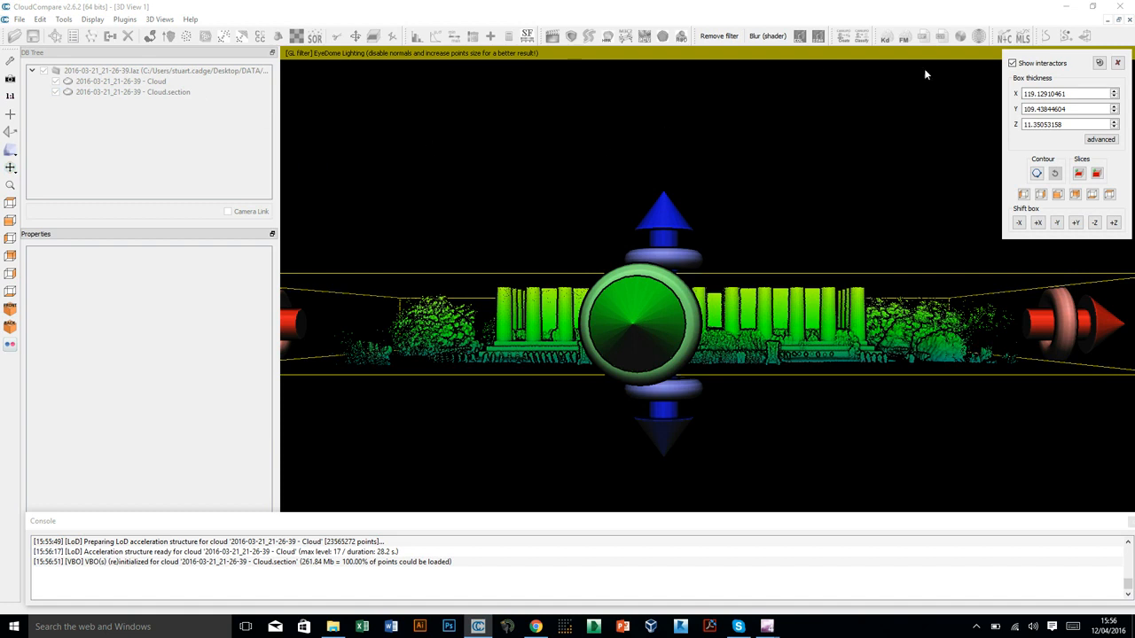
click(1118, 63)
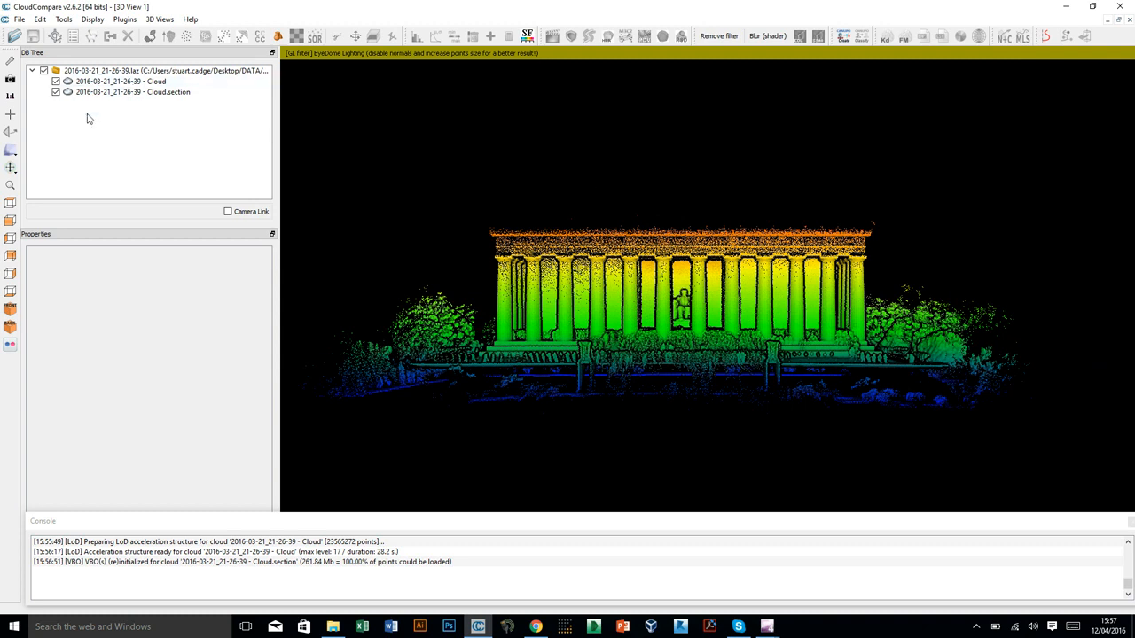
click(56, 82)
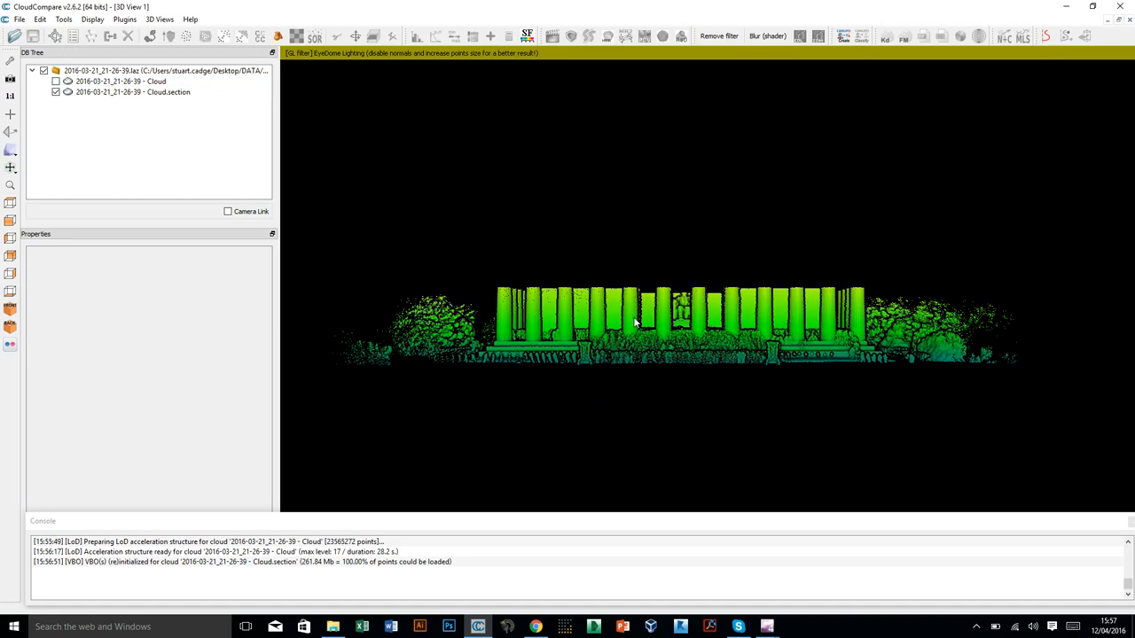
click(10, 203)
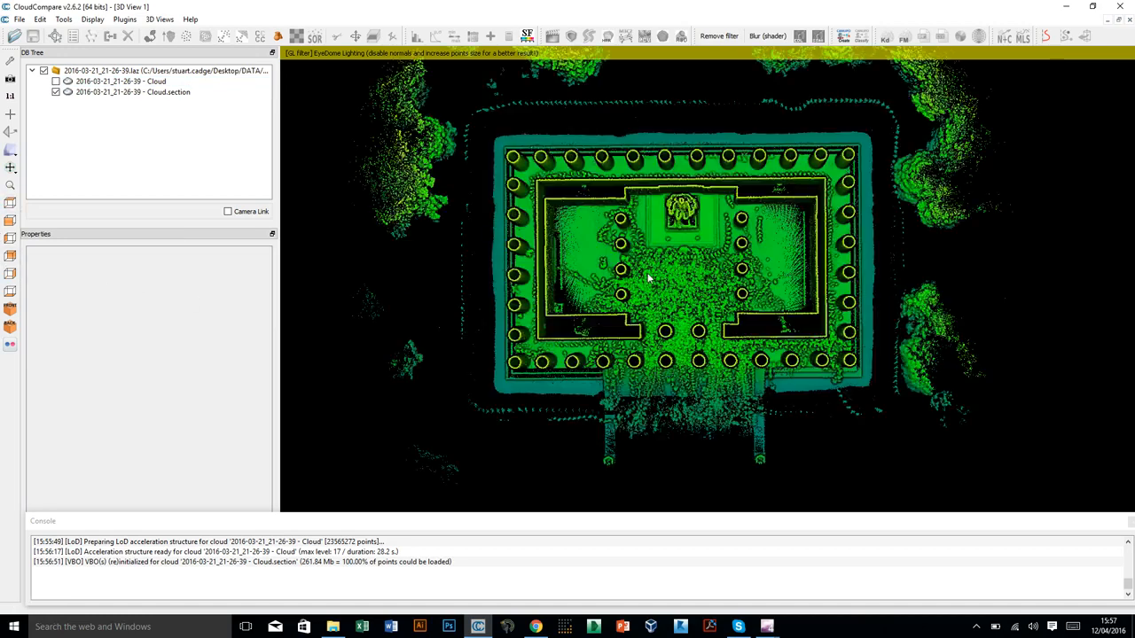
scroll(657, 301, up, 5)
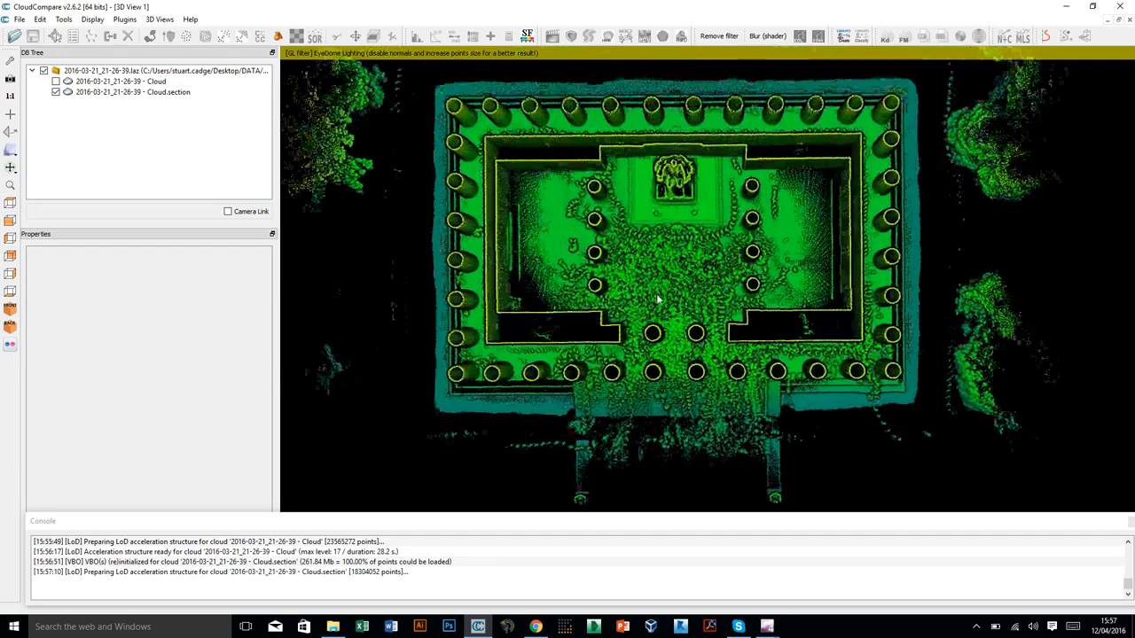
mouse_move(612, 376)
mouse_down()
mouse_move(653, 189)
mouse_move(758, 308)
mouse_move(636, 307)
mouse_move(718, 337)
mouse_move(789, 334)
mouse_move(754, 443)
mouse_move(648, 427)
mouse_move(620, 390)
mouse_up()
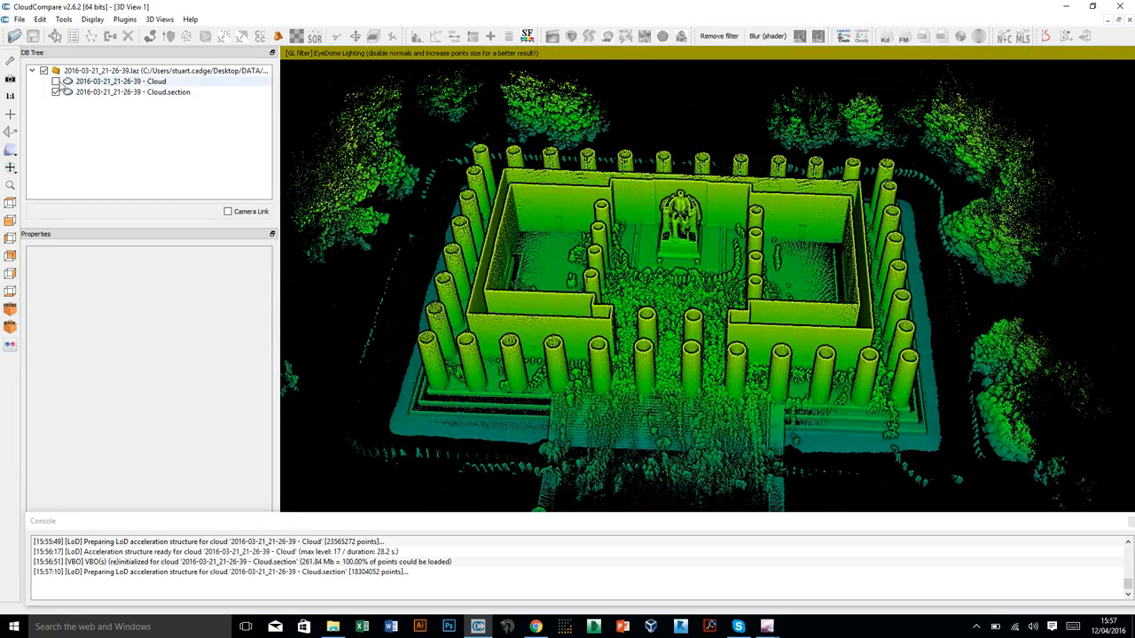
Show and select the original full cloud again and hide the exported section cloud.
click(55, 81)
click(56, 92)
click(67, 81)
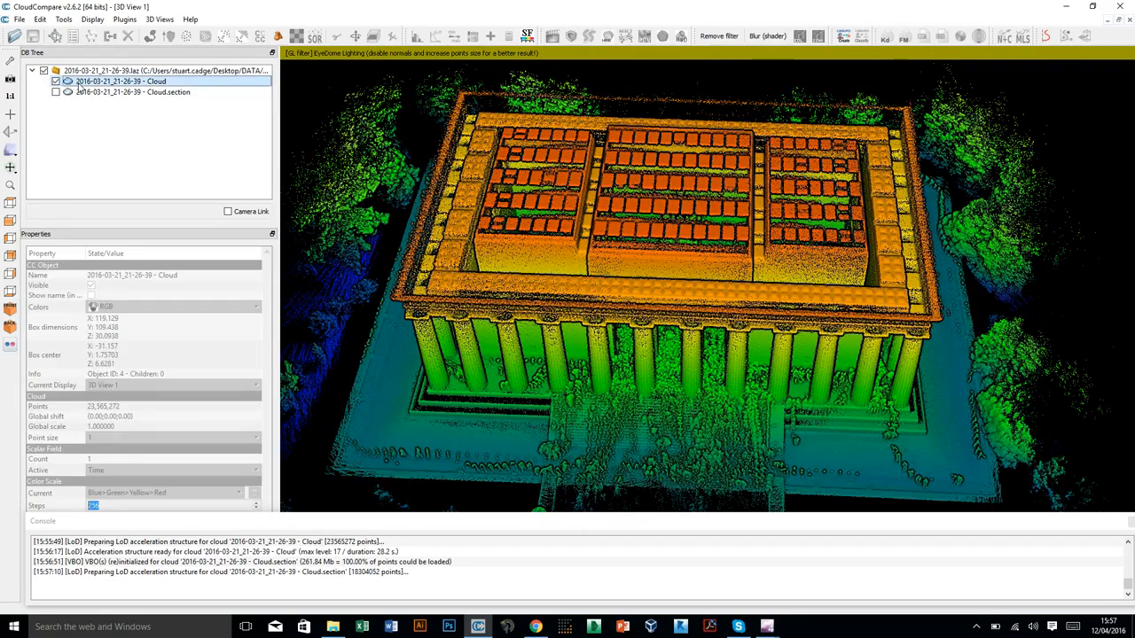
Start a Cross Section on the full cloud and move the box's lower X boundary into the building, to an X thickness of about 58.52.
click(10, 203)
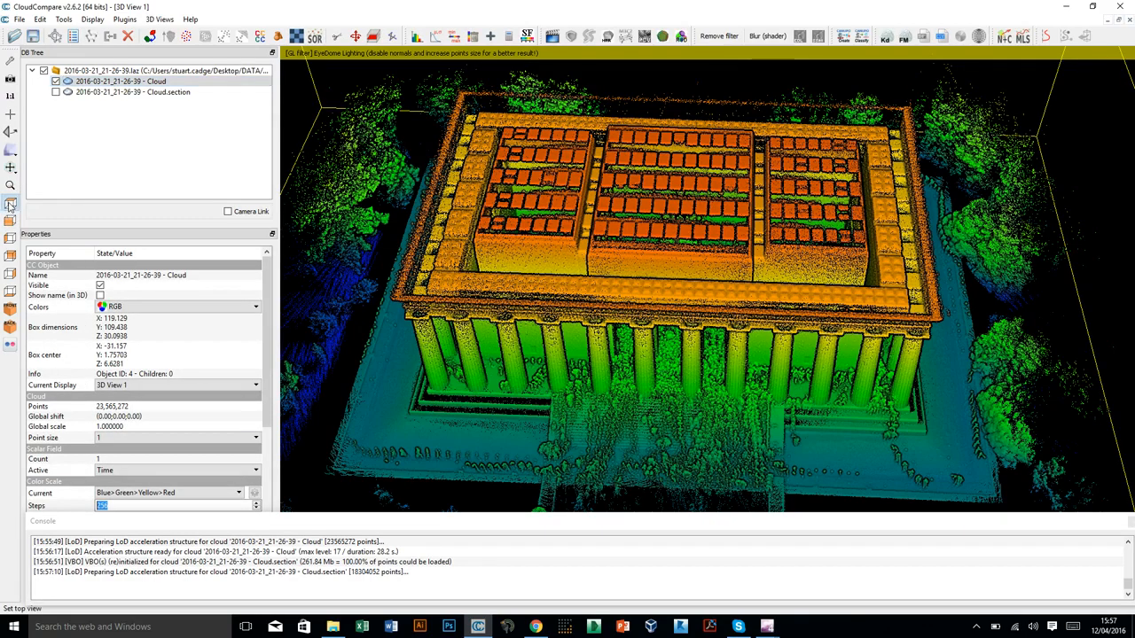
scroll(652, 216, down, 8)
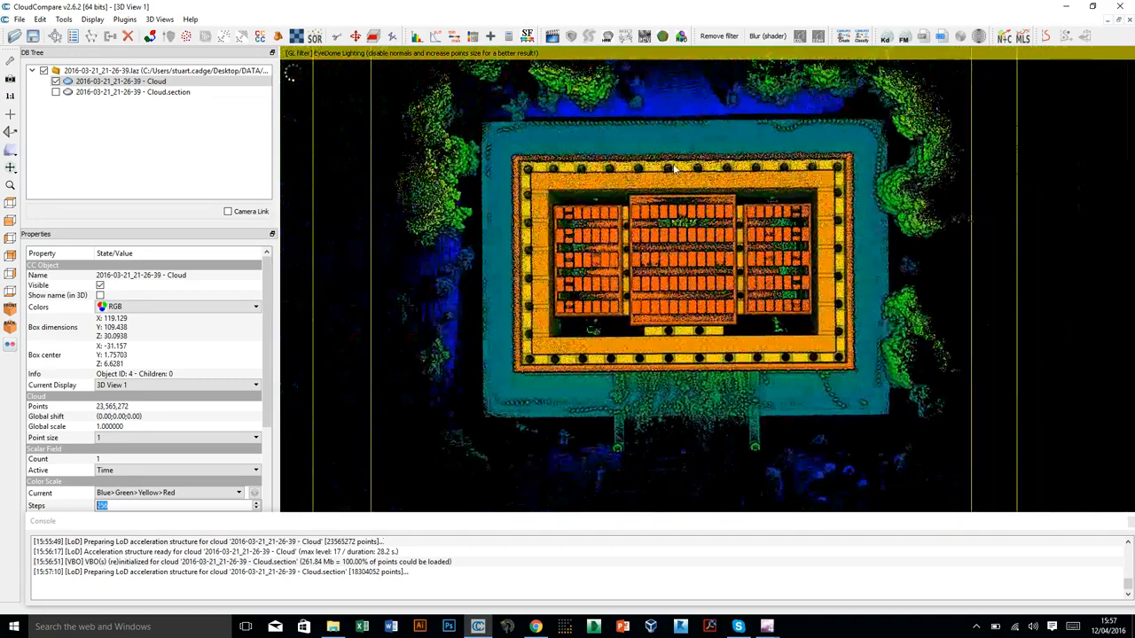
scroll(508, 146, down, 2)
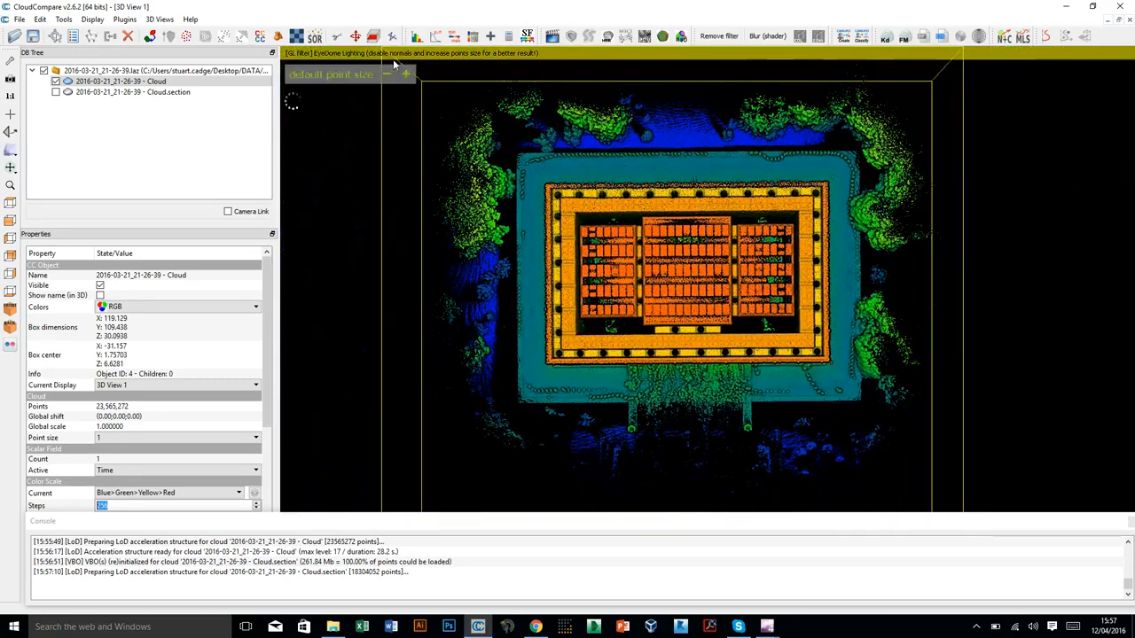
click(373, 36)
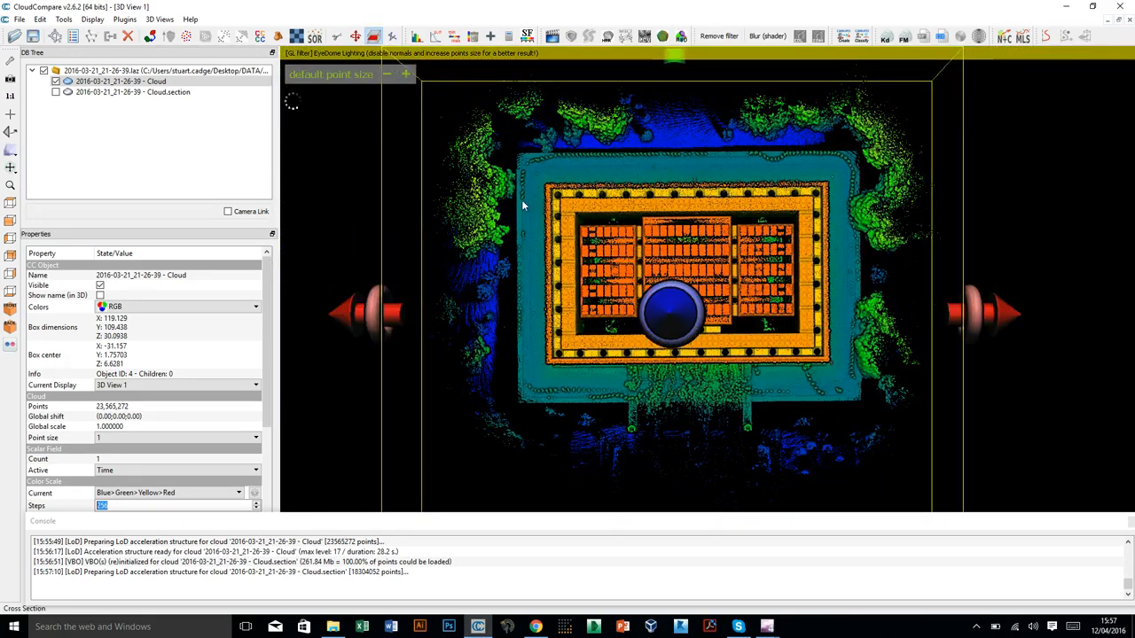
drag(381, 315, 601, 300)
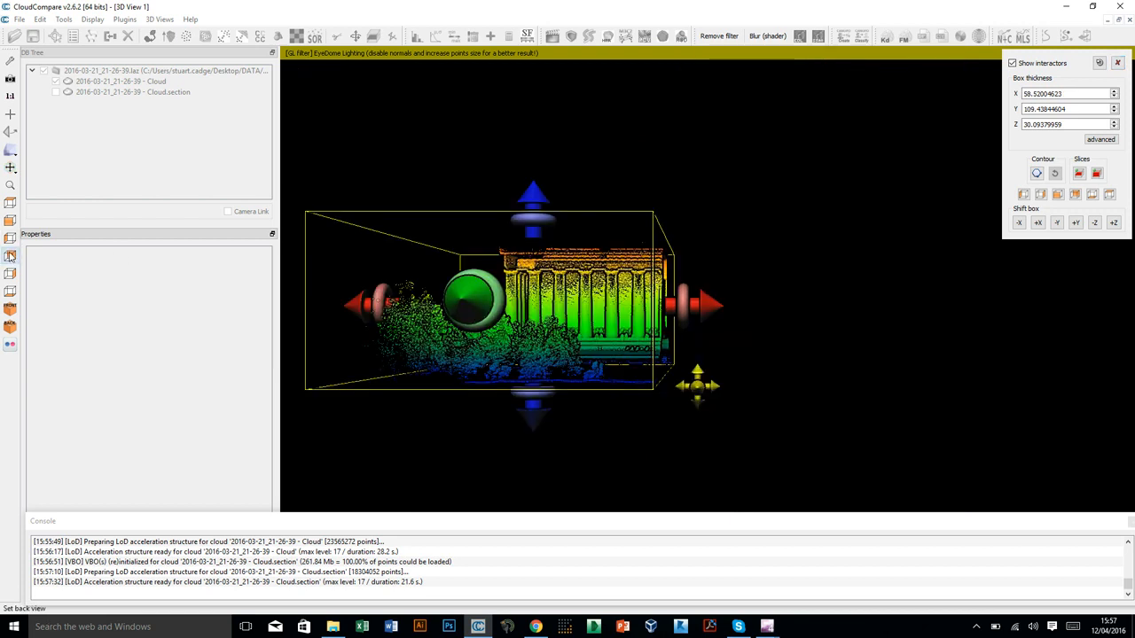
click(10, 237)
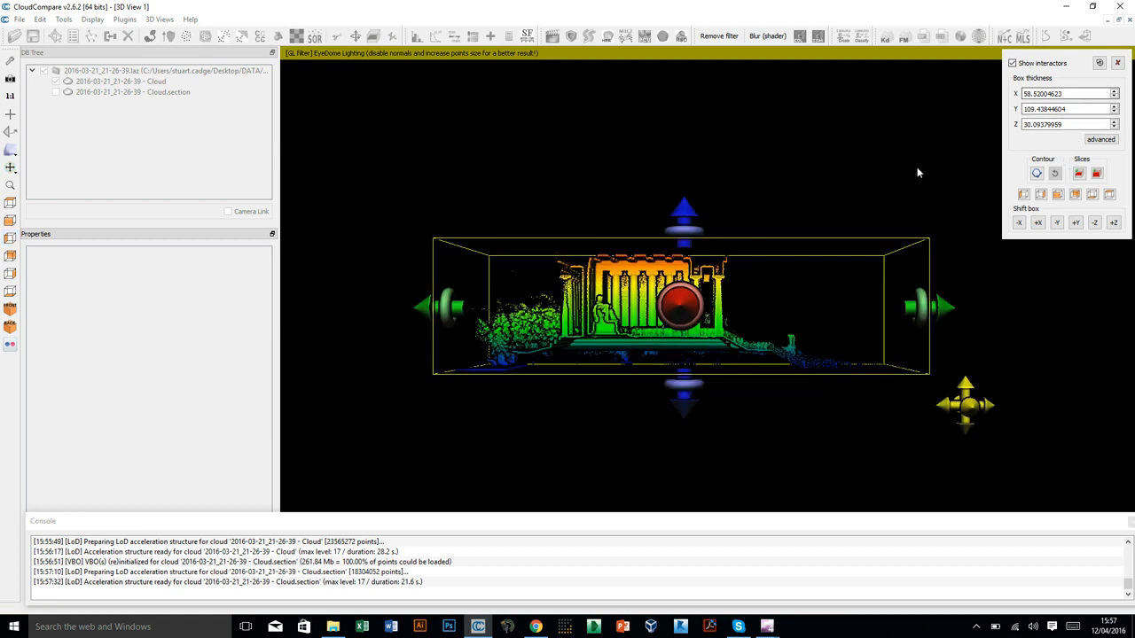
Export the boxed slice as a new cloud, close Cross Section, and hide the original cloud to inspect the statue chamber up close.
click(1079, 173)
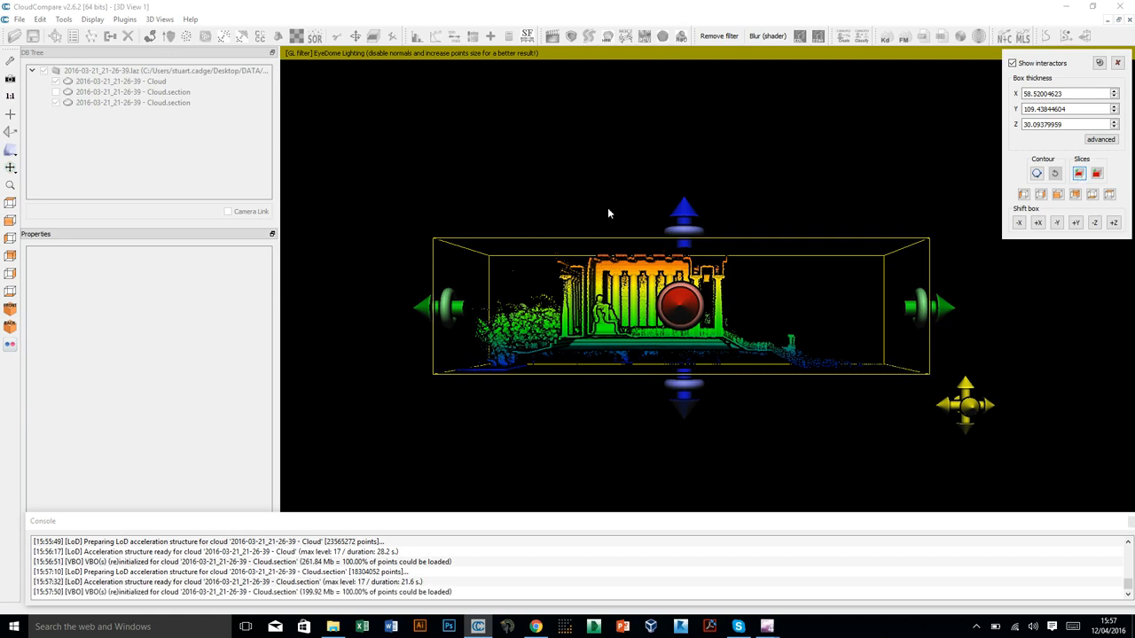
click(1118, 64)
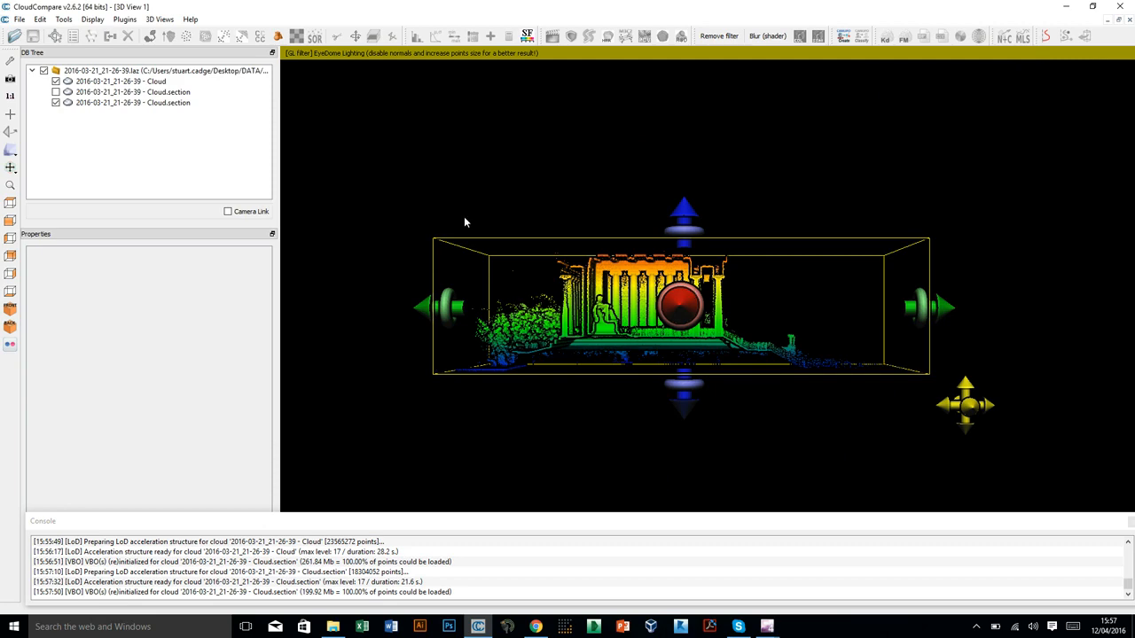
click(55, 81)
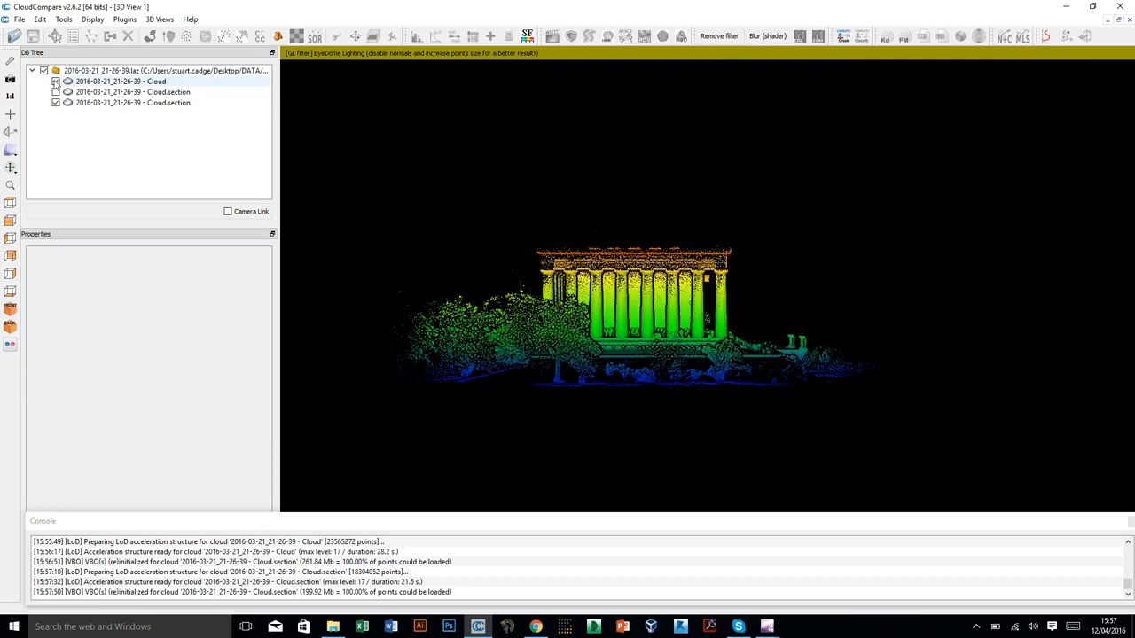
click(55, 80)
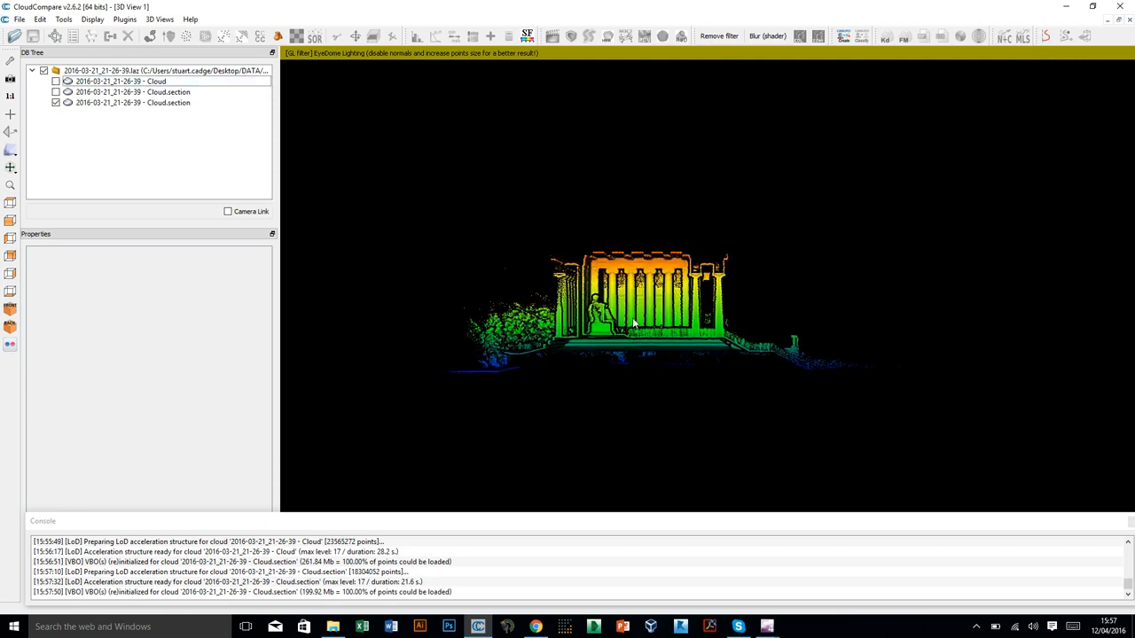
scroll(634, 324, up, 4)
scroll(606, 320, up, 5)
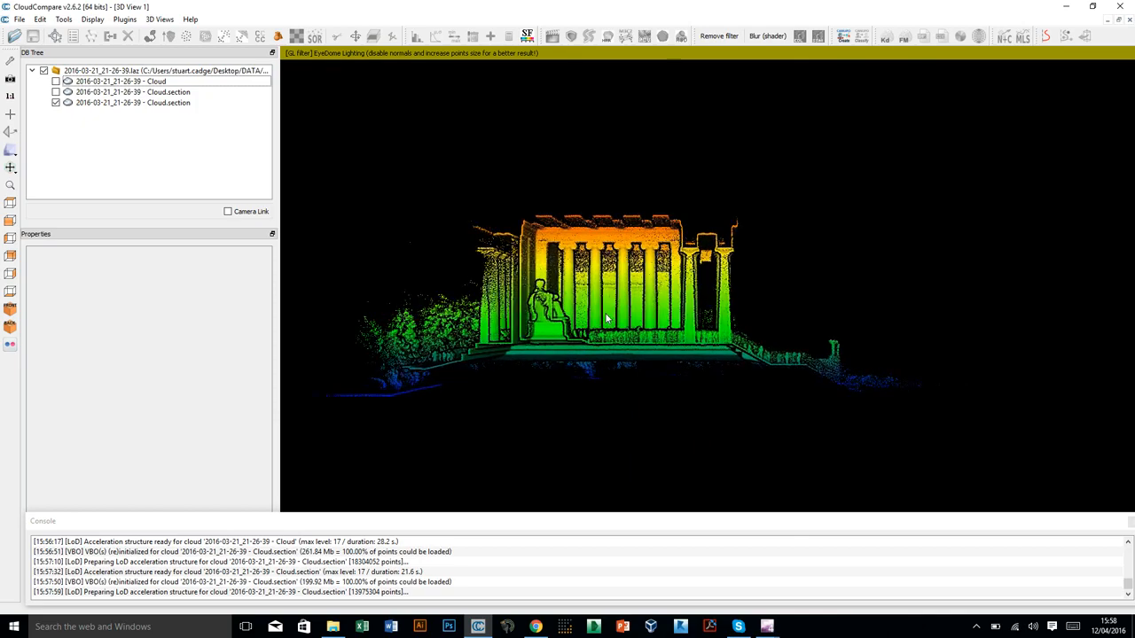
drag(479, 306, 621, 259)
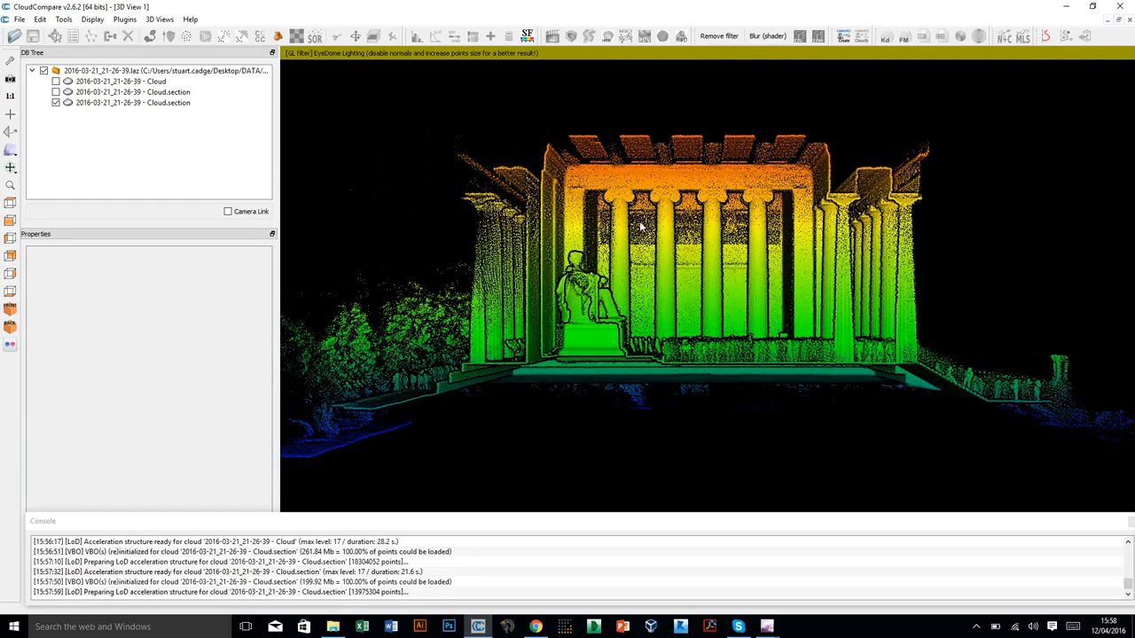
Select the new section cloud and clear the selection again to remove its bounding box from the view.
click(149, 105)
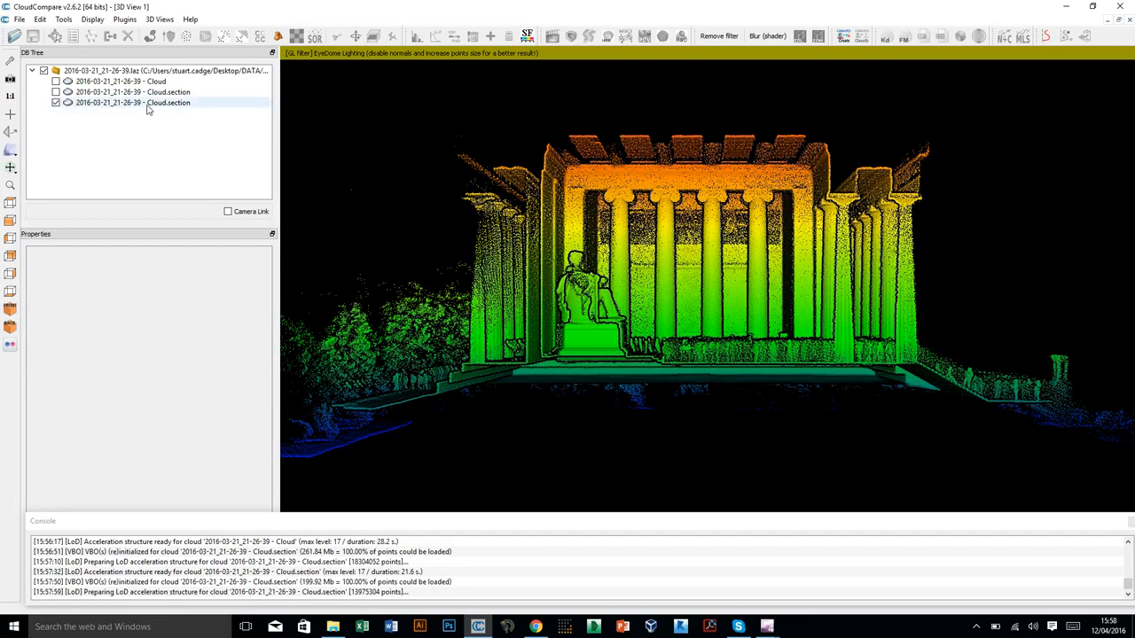
click(617, 95)
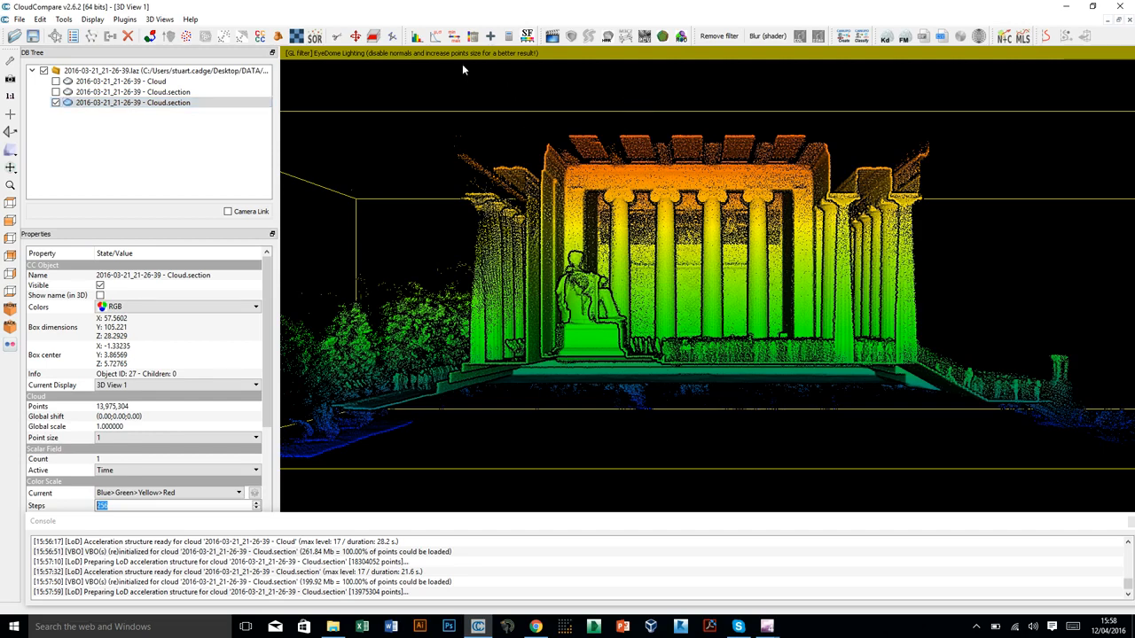
click(494, 84)
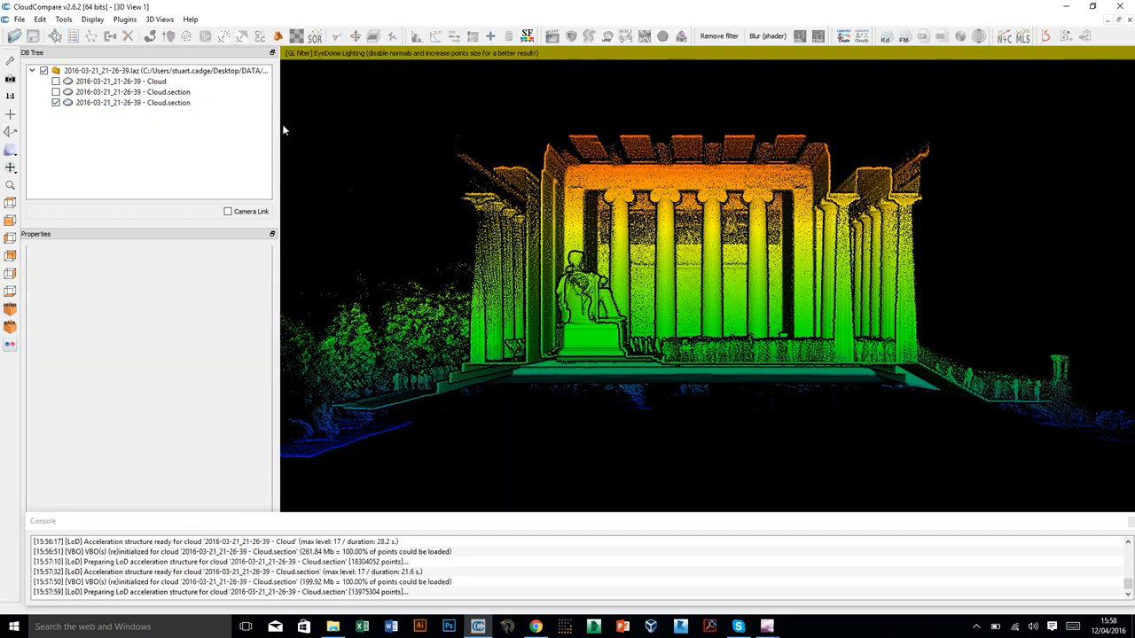
Start Render to File for the current view and set the output to a JPG image named Lincoln_5 in the Lincoln Memorial folder.
click(94, 19)
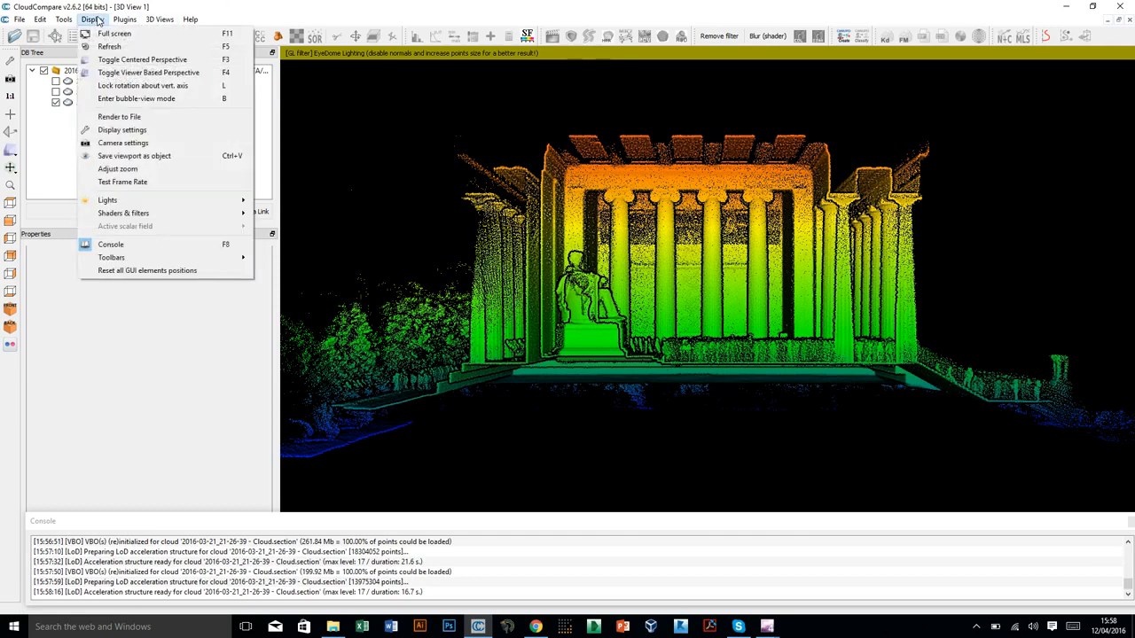
click(119, 117)
drag(558, 268, 387, 84)
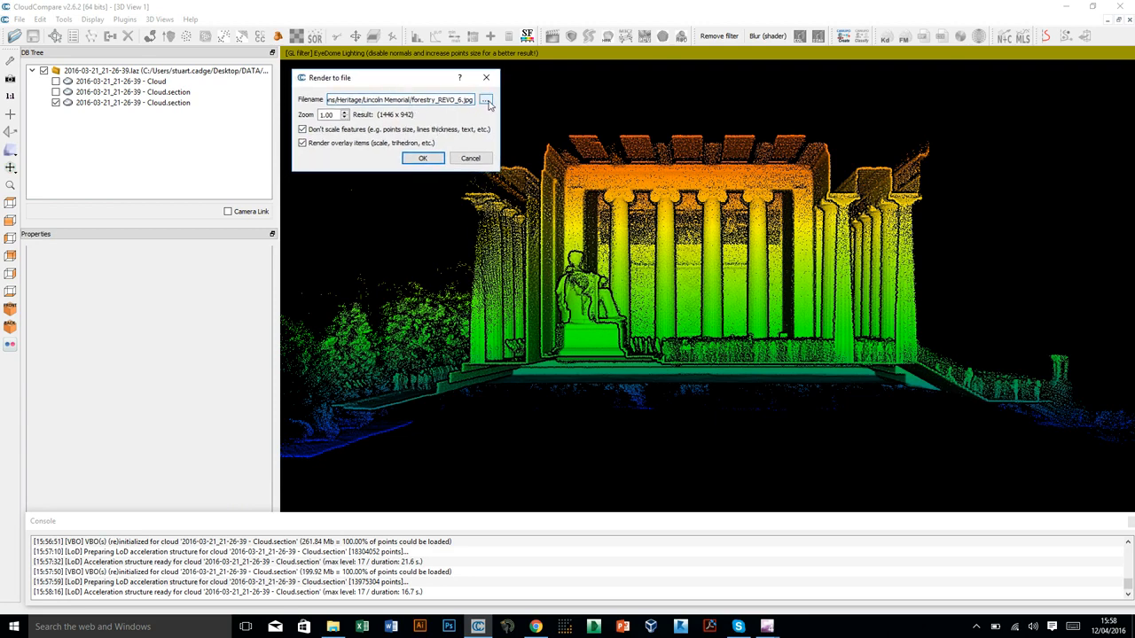
click(487, 102)
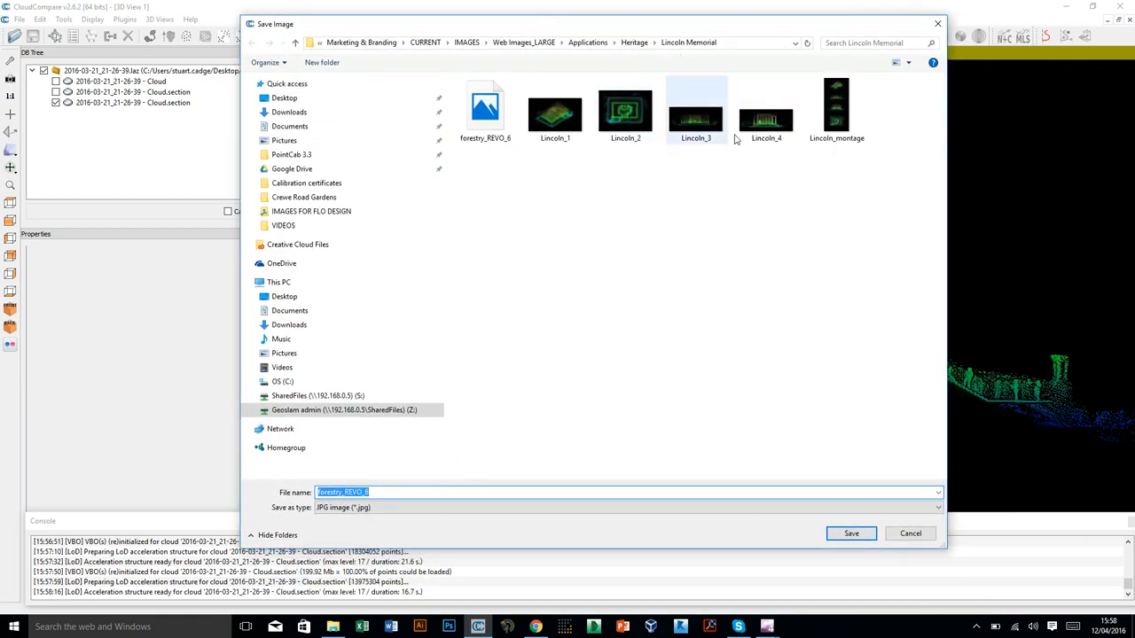
click(388, 492)
drag(387, 492, 316, 493)
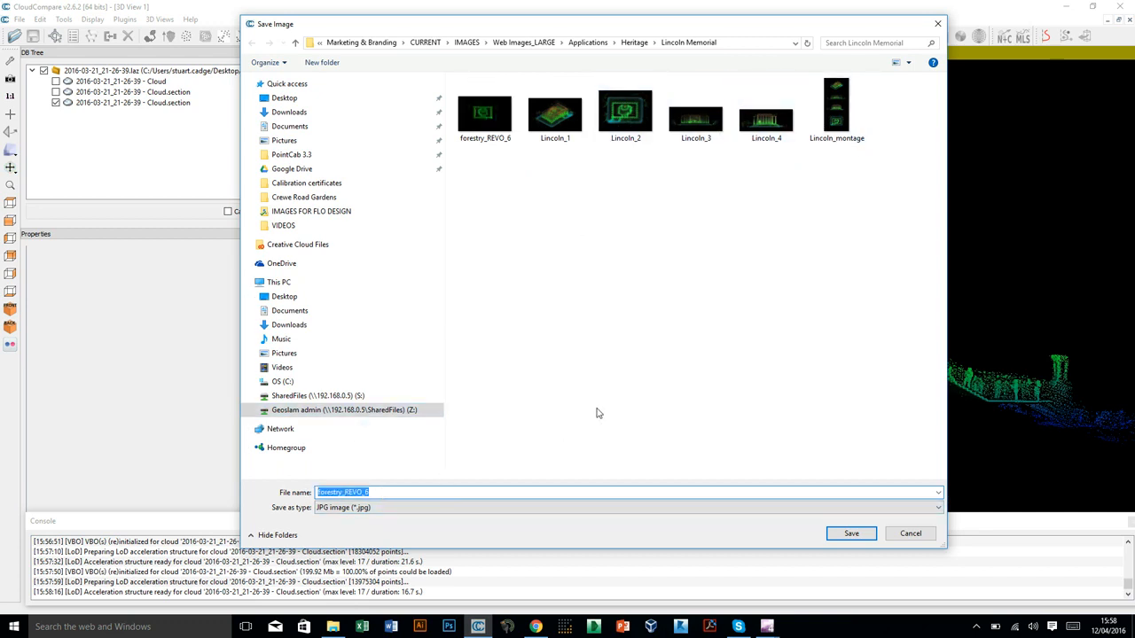
text(Lincoln)
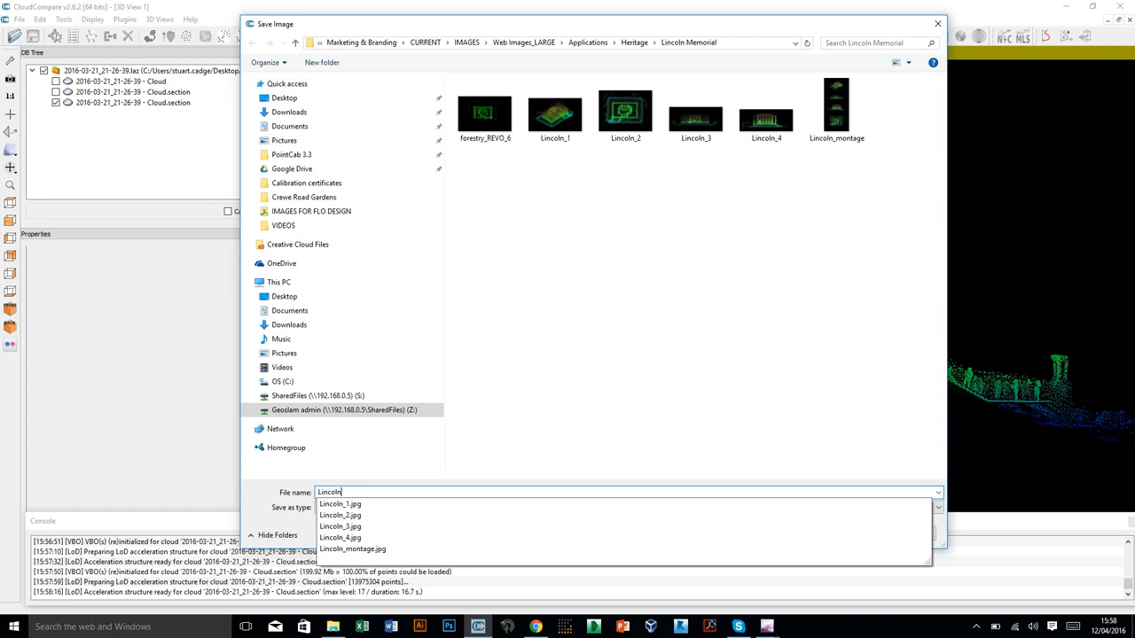
text(_5)
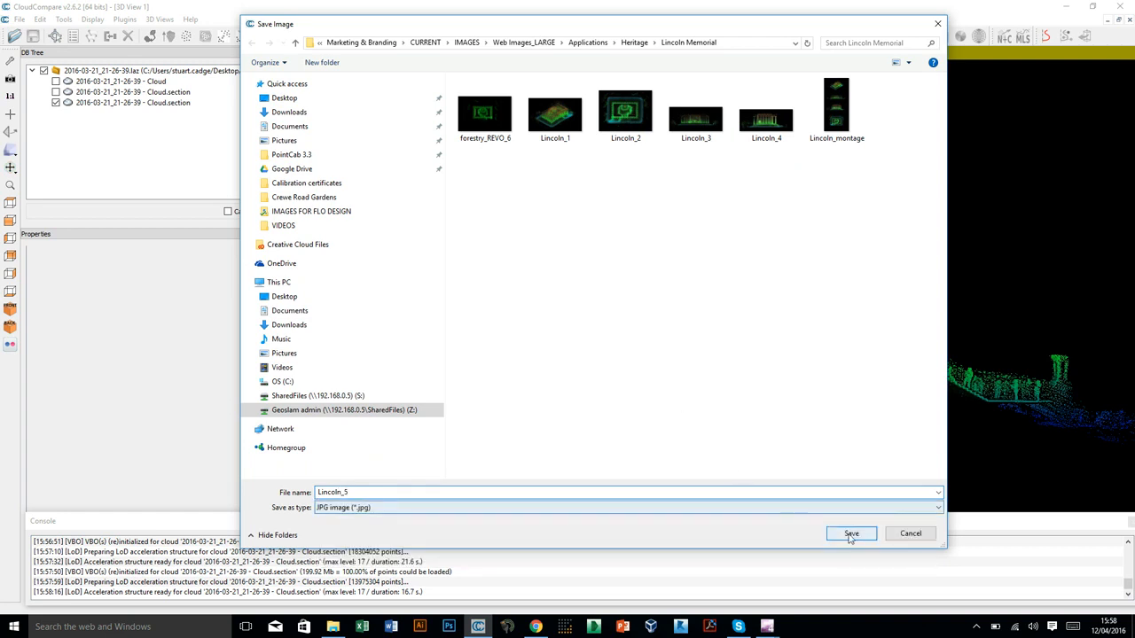
click(735, 509)
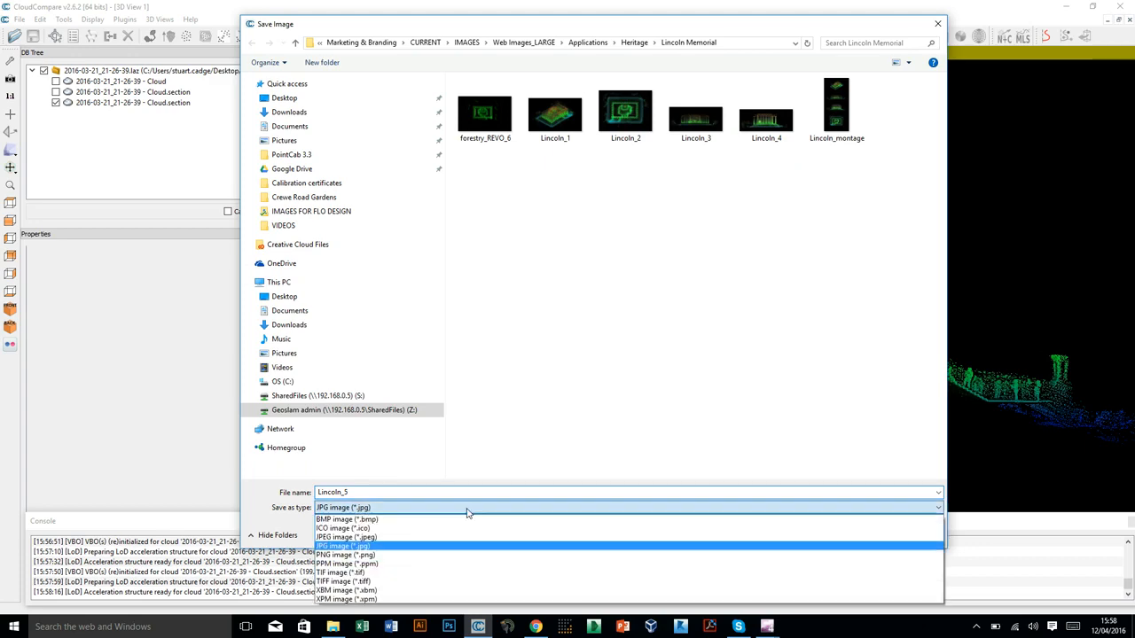
click(524, 428)
click(851, 534)
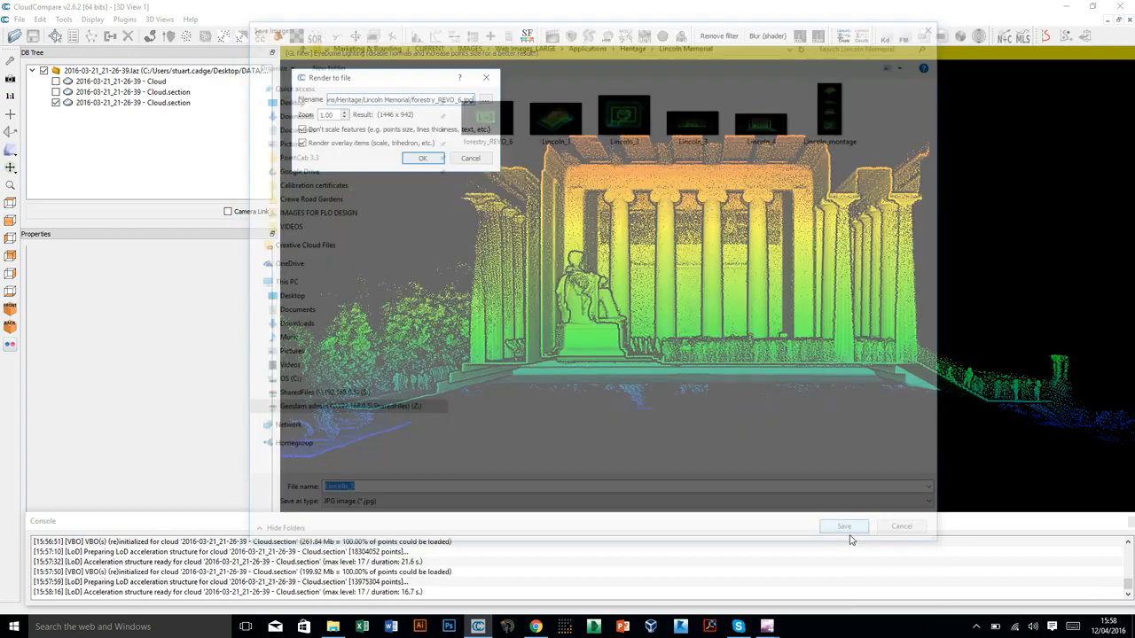
Raise the render zoom to produce an 11568 x 7536 pixel image and render the view to file.
click(345, 112)
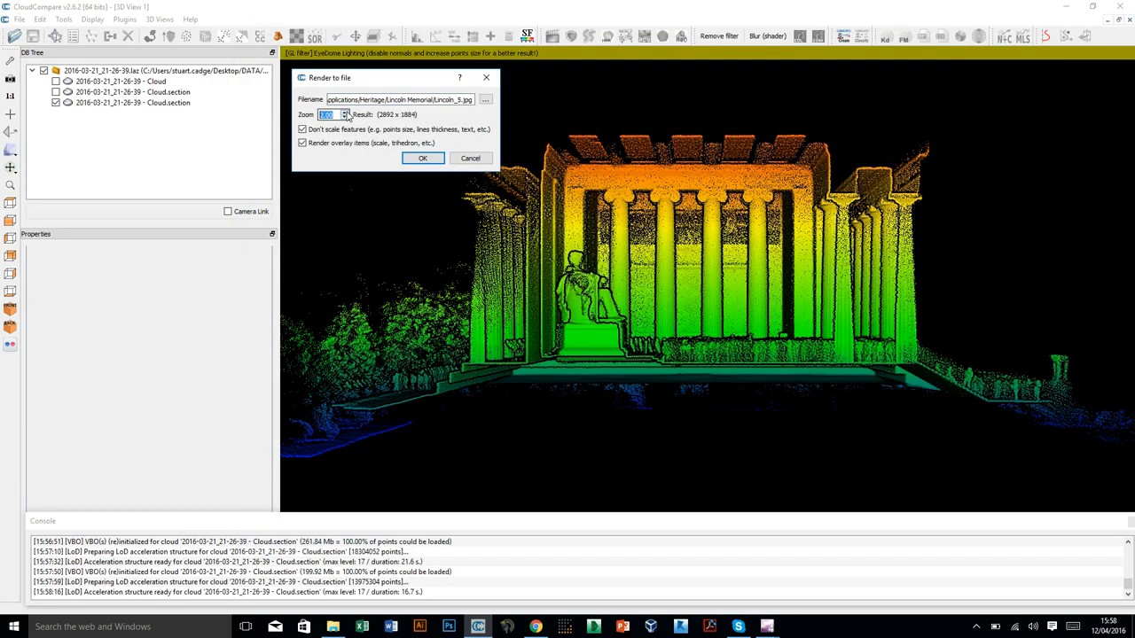
click(345, 114)
click(346, 114)
click(422, 161)
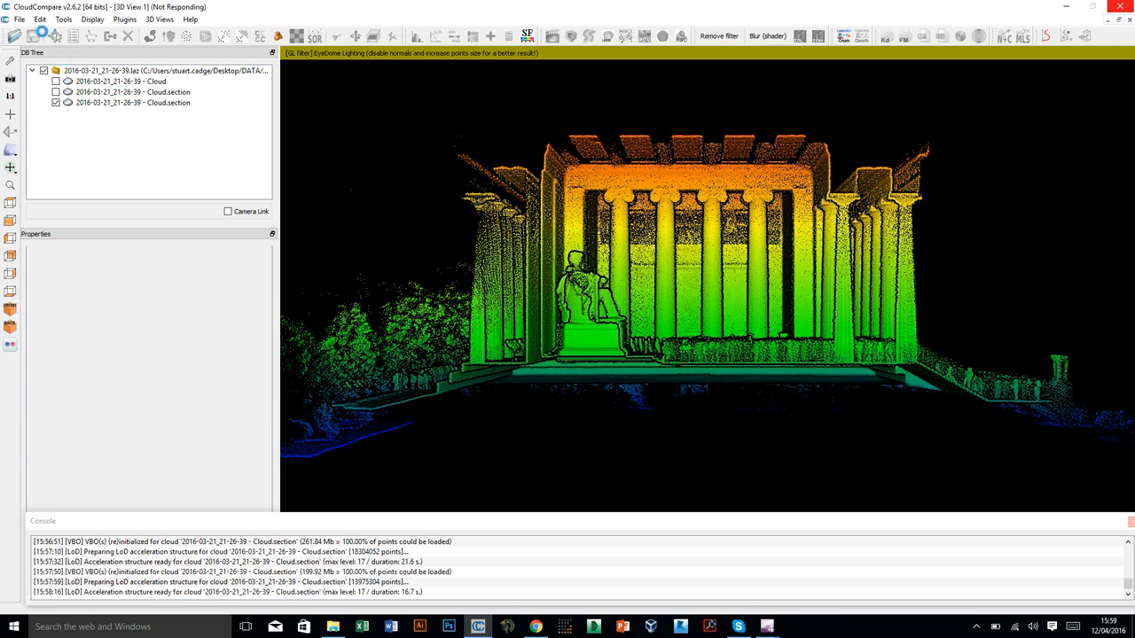
Select the new section cloud, open the Save file dialog for it to view the point cloud saving options, and cancel.
click(96, 102)
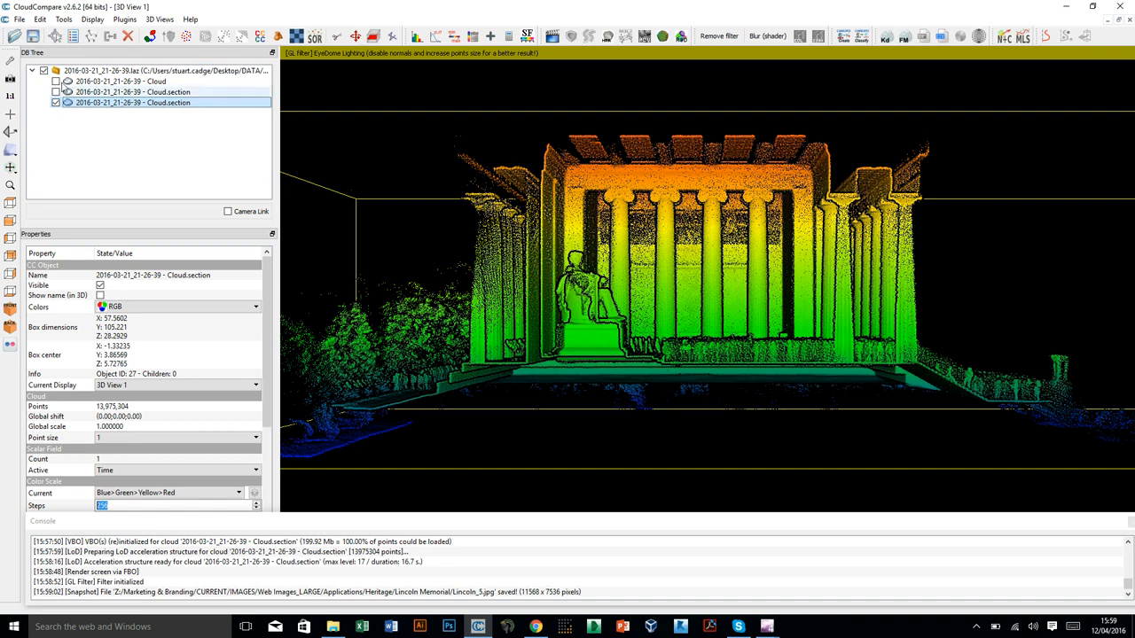
click(19, 19)
click(37, 46)
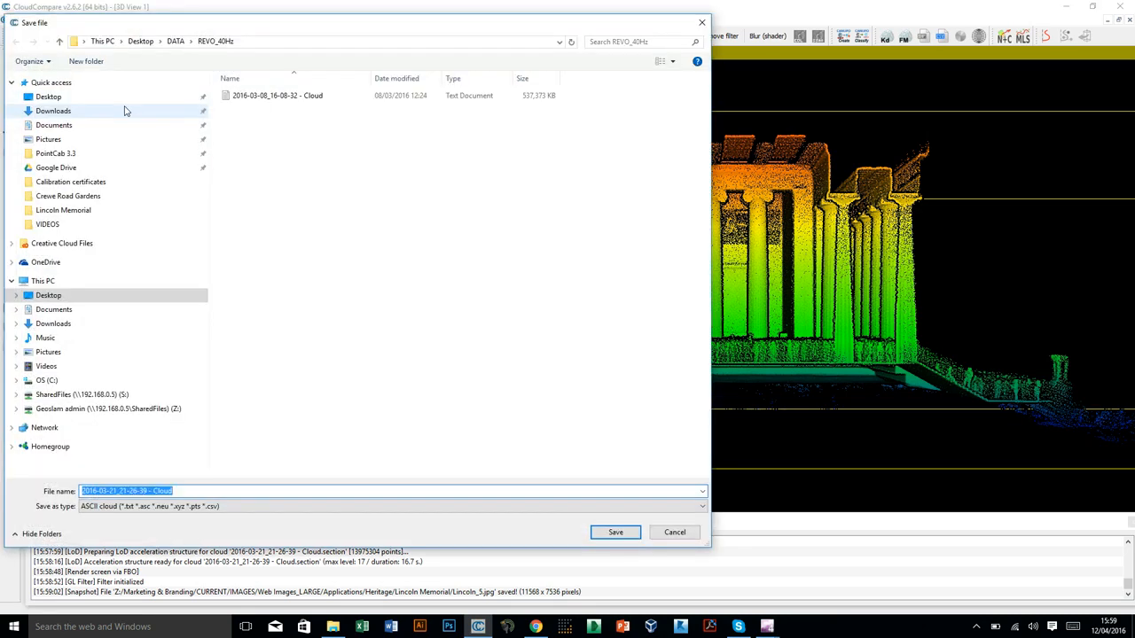
drag(270, 15, 275, 5)
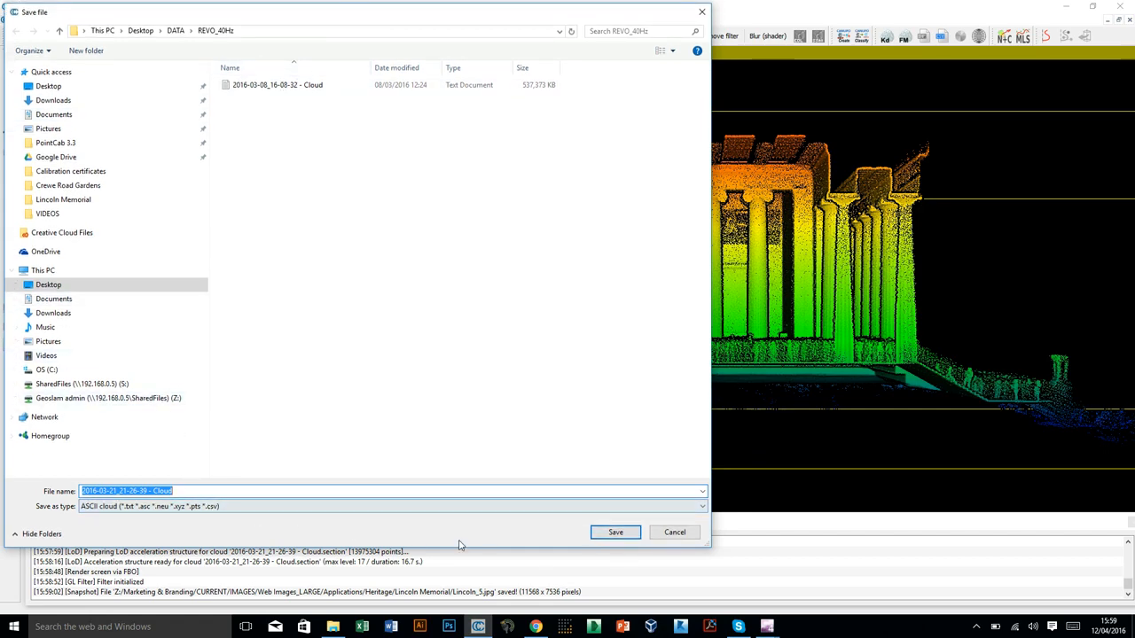
click(671, 536)
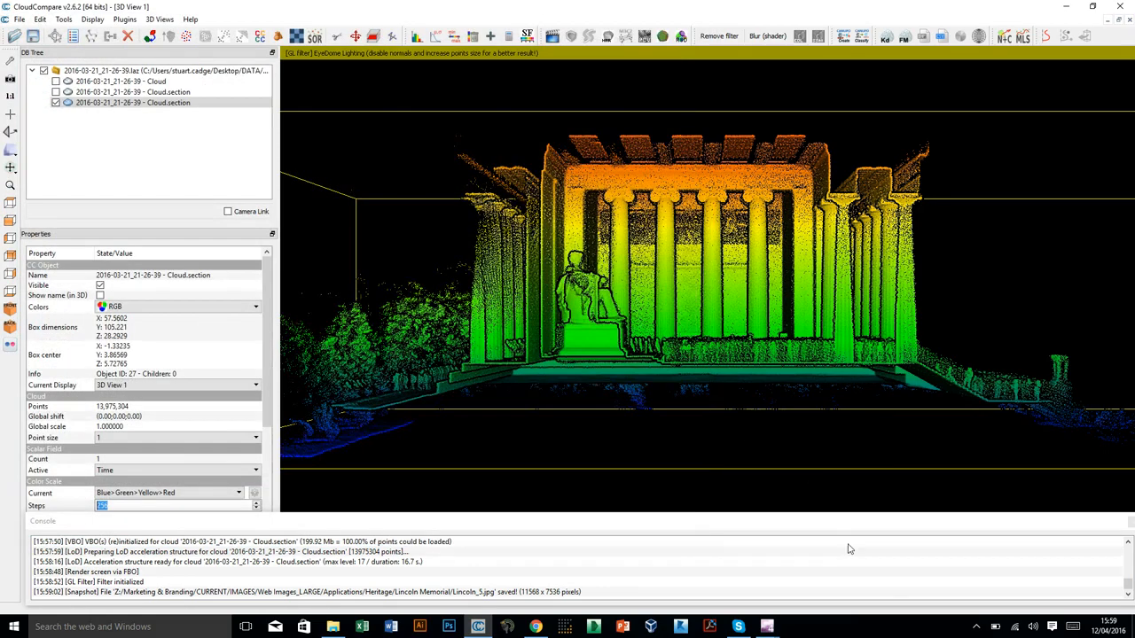
click(976, 627)
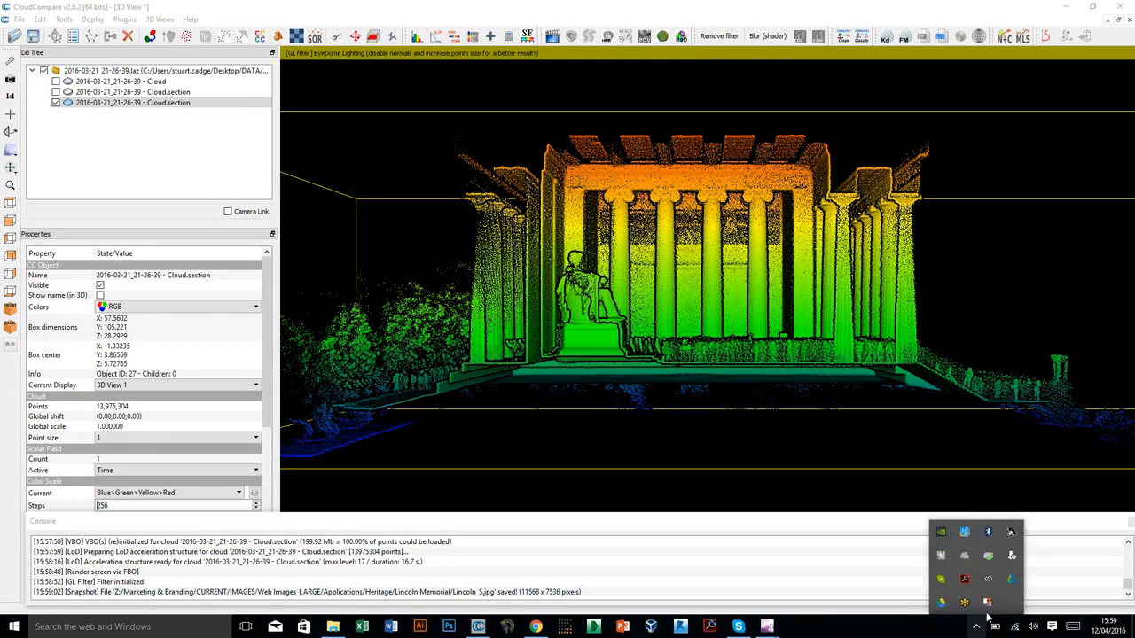